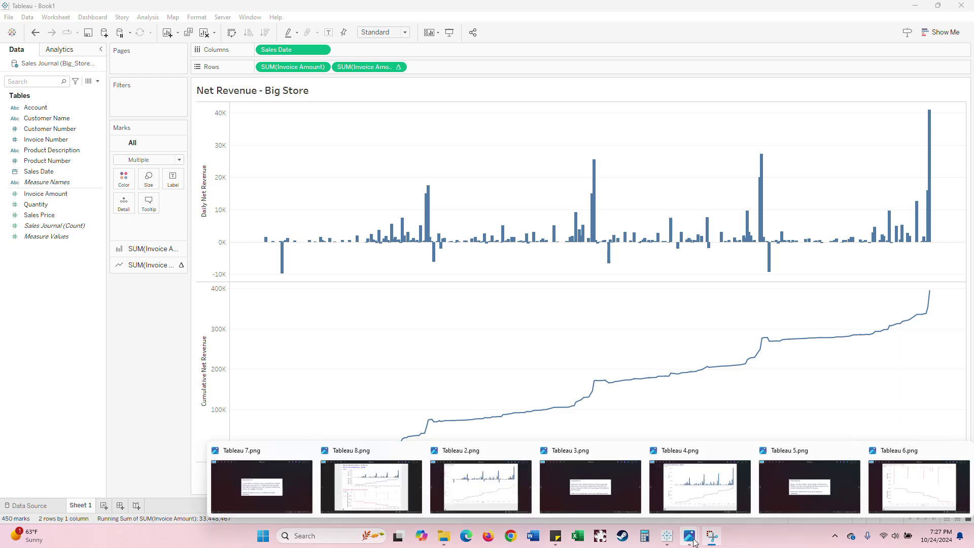
Step: View the reference image Tableau 2.png and check the formatting of the worksheet title in its editor without changing it
{"action": "left_click", "coordinate": [479, 501]}
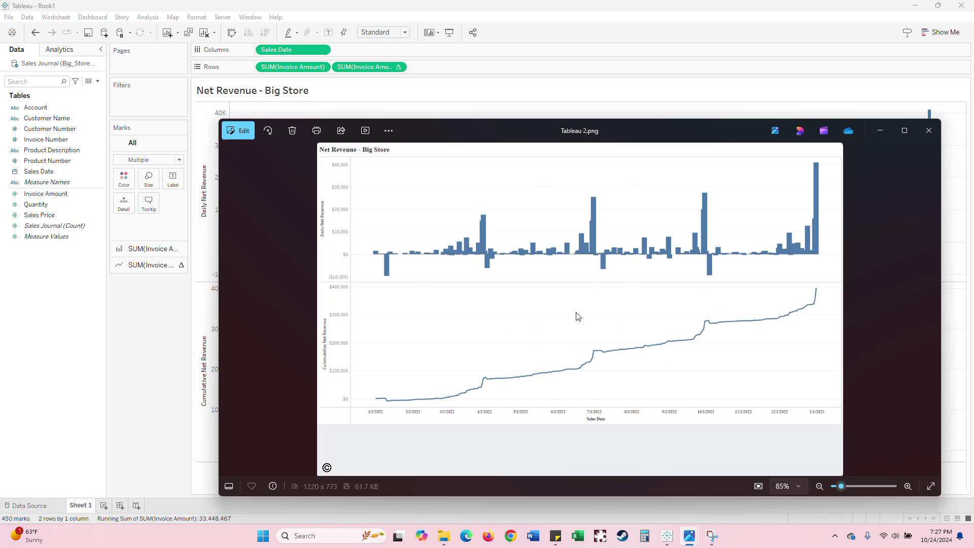
{"action": "left_click_drag", "start_coordinate": [650, 131], "coordinate": [693, 117]}
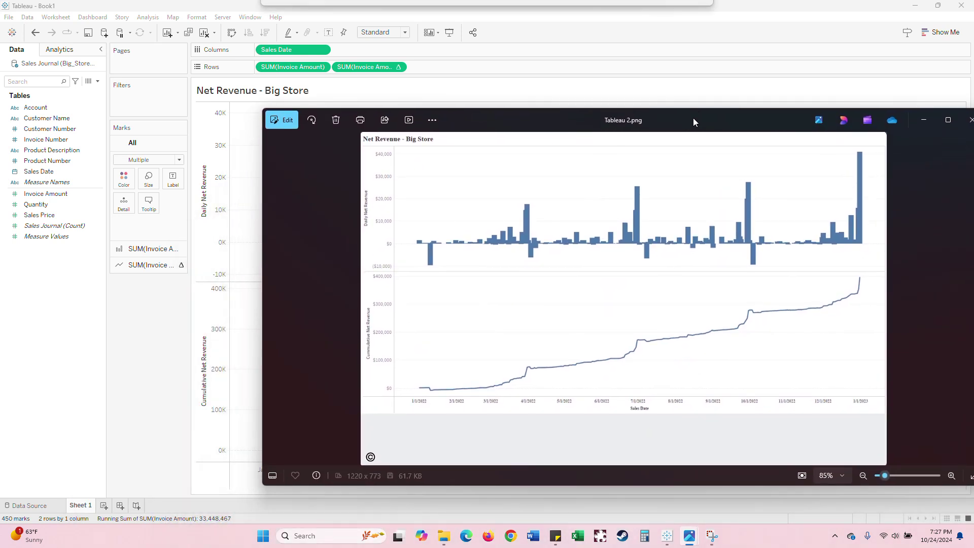
{"action": "double_click", "coordinate": [235, 93]}
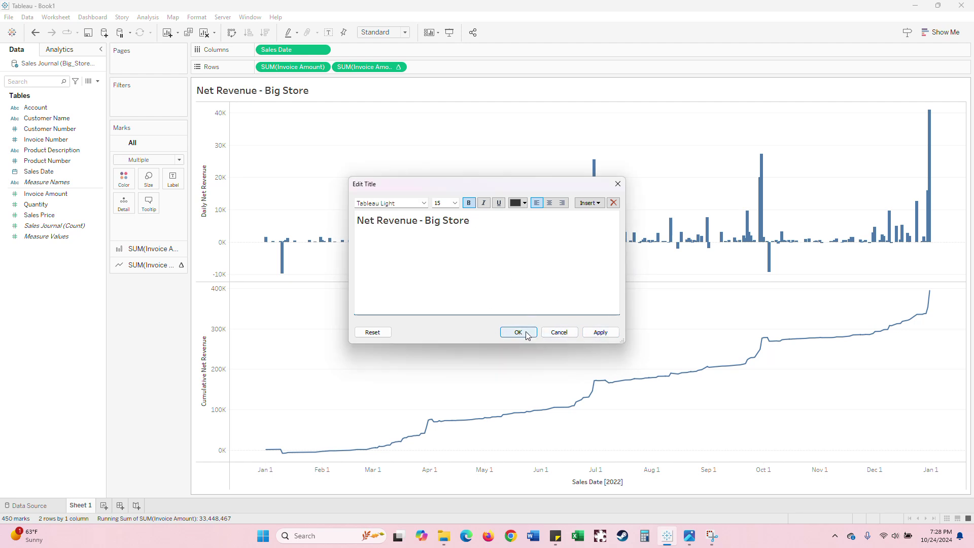
{"action": "left_click", "coordinate": [566, 335]}
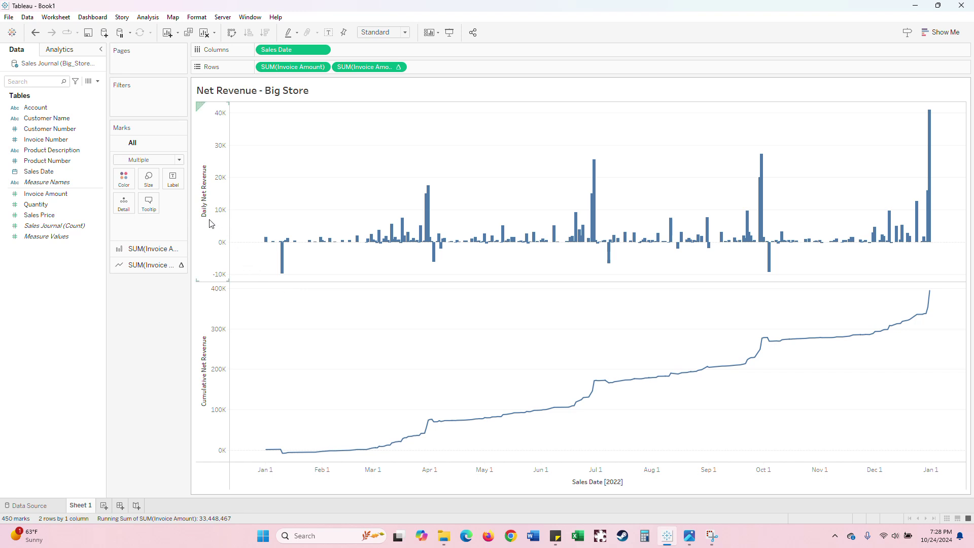
Step: Review the axis settings and custom titles of the Daily Net Revenue and Cumulative Net Revenue axes
{"action": "double_click", "coordinate": [203, 201]}
{"action": "left_click", "coordinate": [518, 332]}
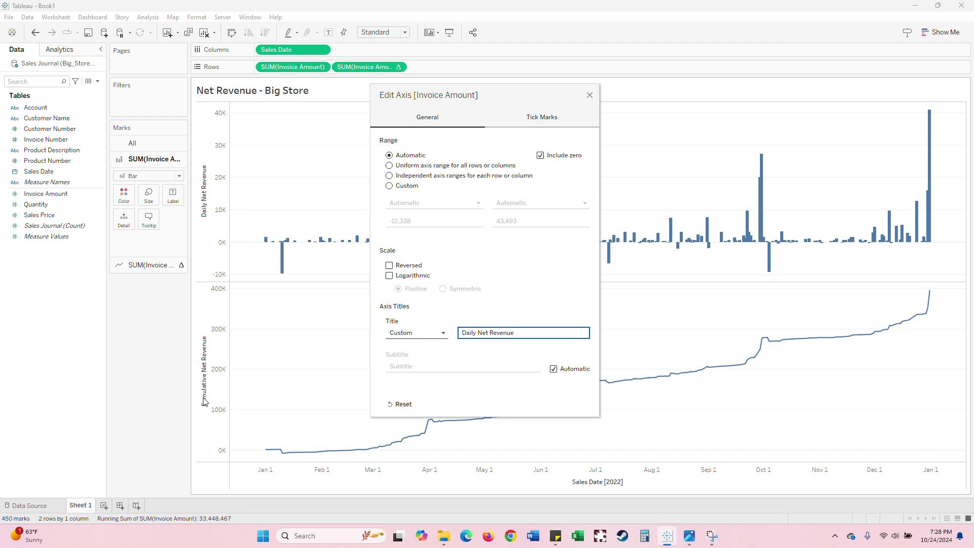
{"action": "left_click", "coordinate": [593, 95]}
{"action": "left_click", "coordinate": [204, 370]}
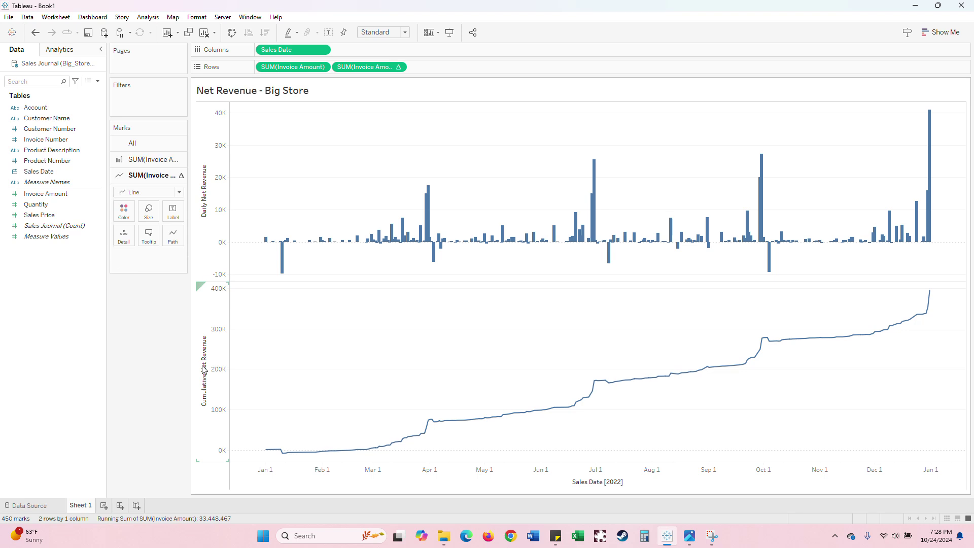
{"action": "double_click", "coordinate": [204, 371]}
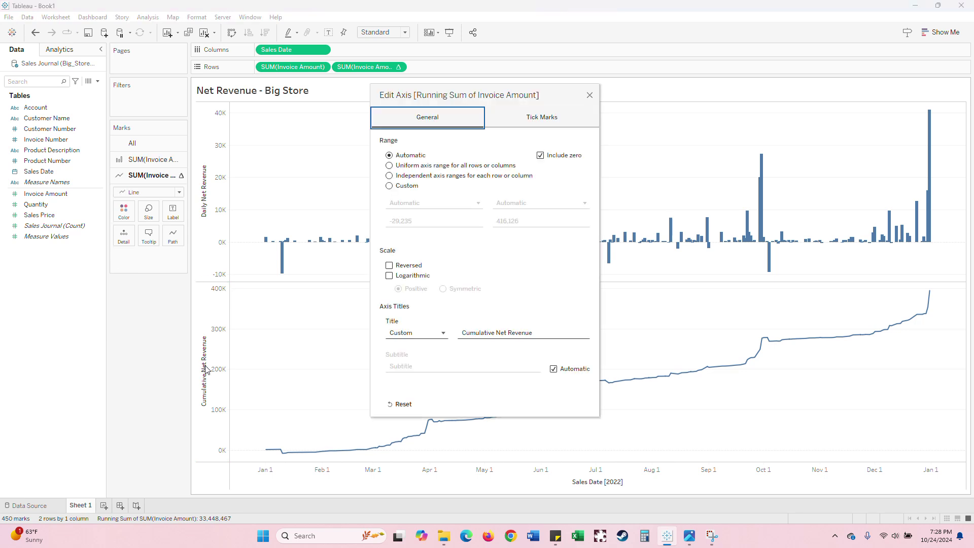
{"action": "left_click", "coordinate": [590, 95]}
Step: Compare the charts with the reference image Tableau 2.png once more, and read Requirement #2 in Tableau 3.png
{"action": "mouse_move", "coordinate": [710, 540]}
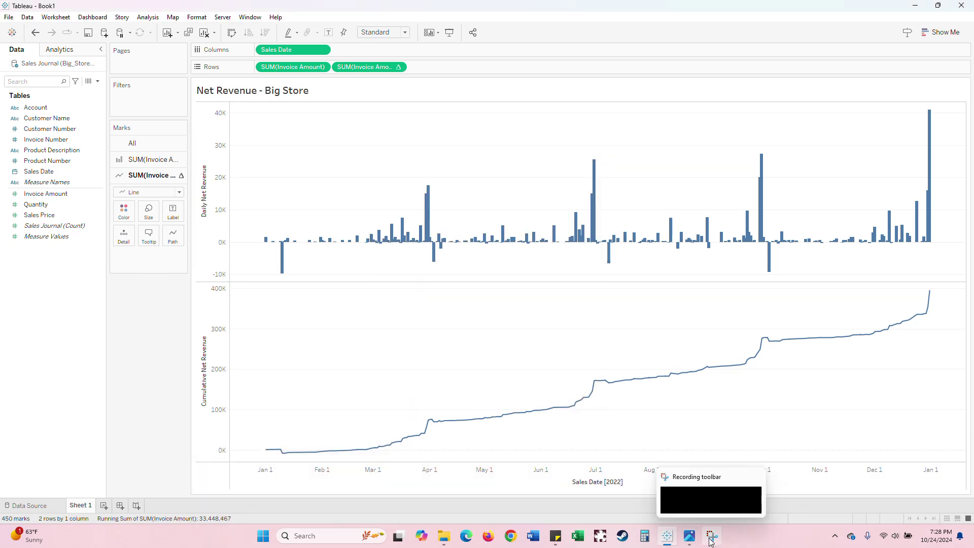
{"action": "left_click", "coordinate": [469, 478]}
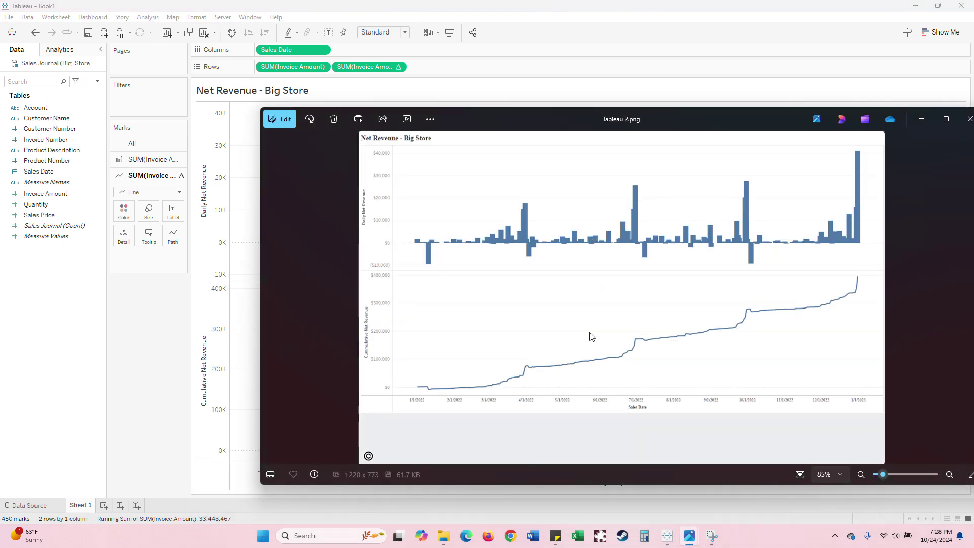
{"action": "left_click", "coordinate": [970, 119]}
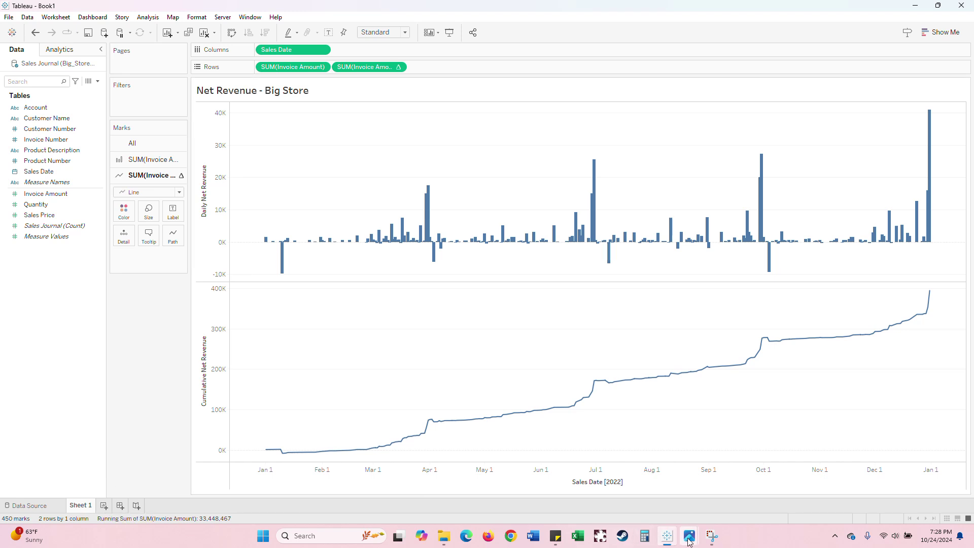
{"action": "mouse_move", "coordinate": [689, 541]}
{"action": "left_click", "coordinate": [584, 488]}
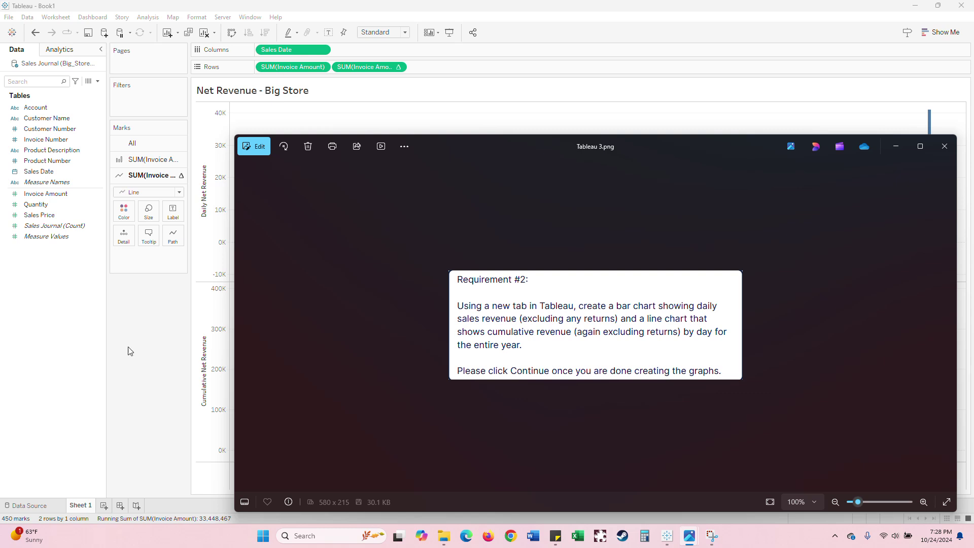
{"action": "left_click", "coordinate": [944, 146]}
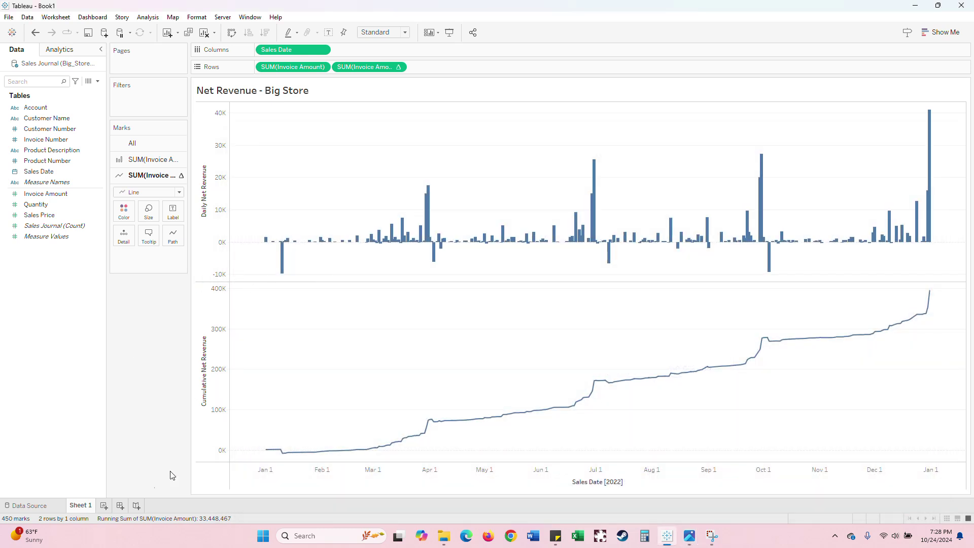
Step: Create a new worksheet and place Sales Date in its columns as an exact date
{"action": "left_click", "coordinate": [102, 509]}
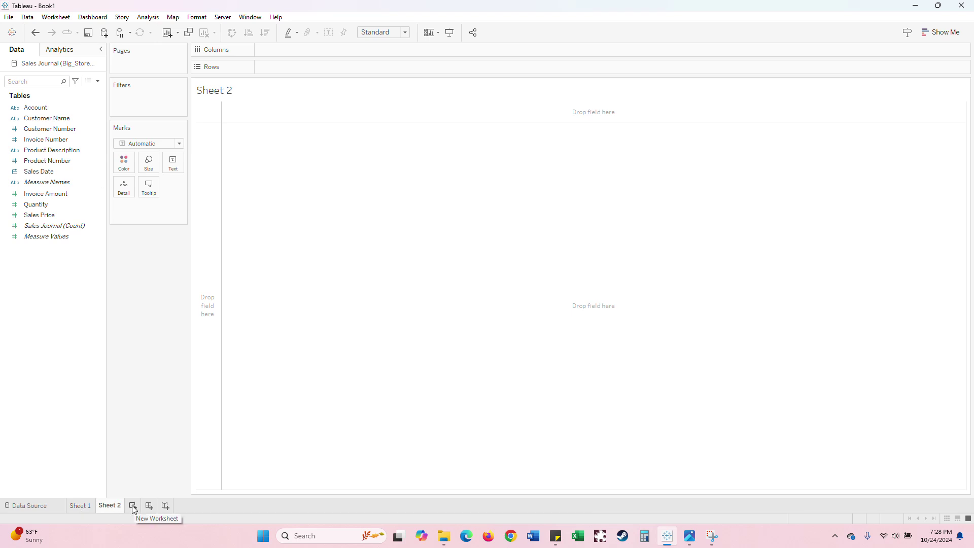
{"action": "left_click", "coordinate": [69, 219]}
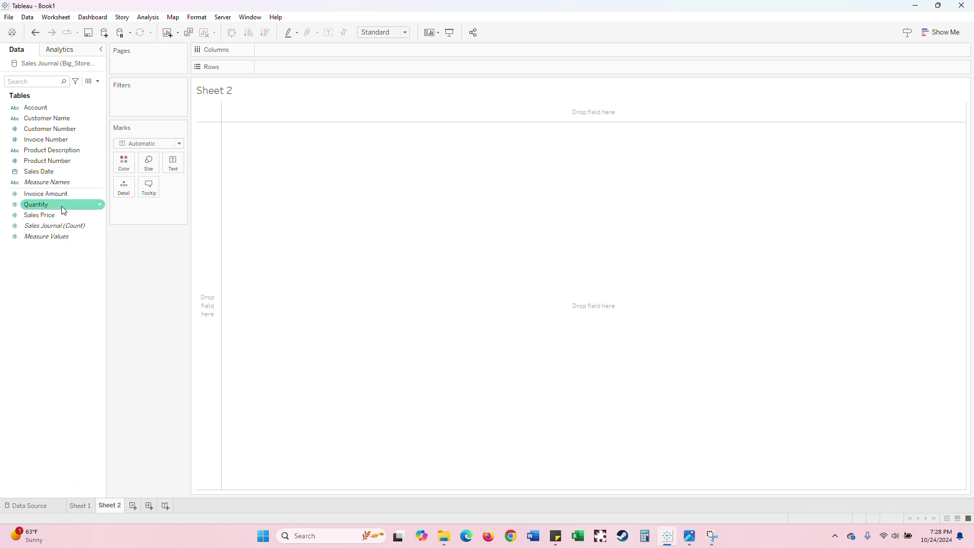
{"action": "left_click_drag", "start_coordinate": [33, 172], "coordinate": [277, 53]}
{"action": "left_click", "coordinate": [323, 50]}
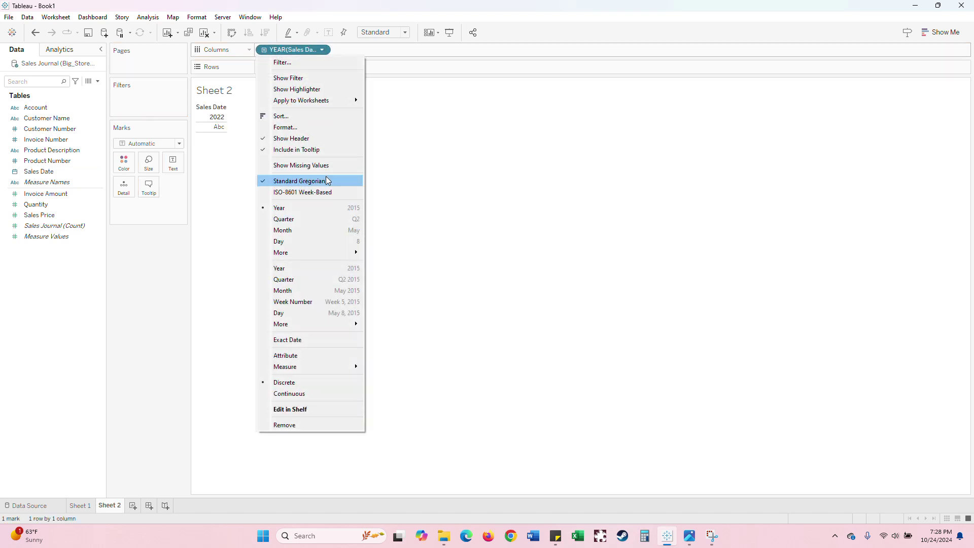
{"action": "left_click", "coordinate": [311, 339]}
Step: Add the row calculation sum( if [Invoice Amount]>=0 THEN [Invoice Amount] END) and display it as a bar chart
{"action": "double_click", "coordinate": [274, 68]}
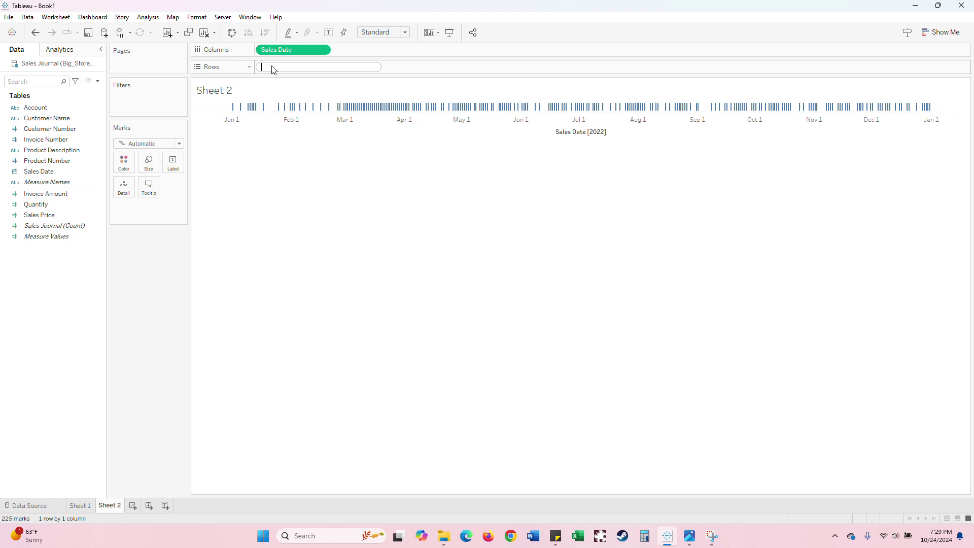
{"action": "type", "text": "sum("}
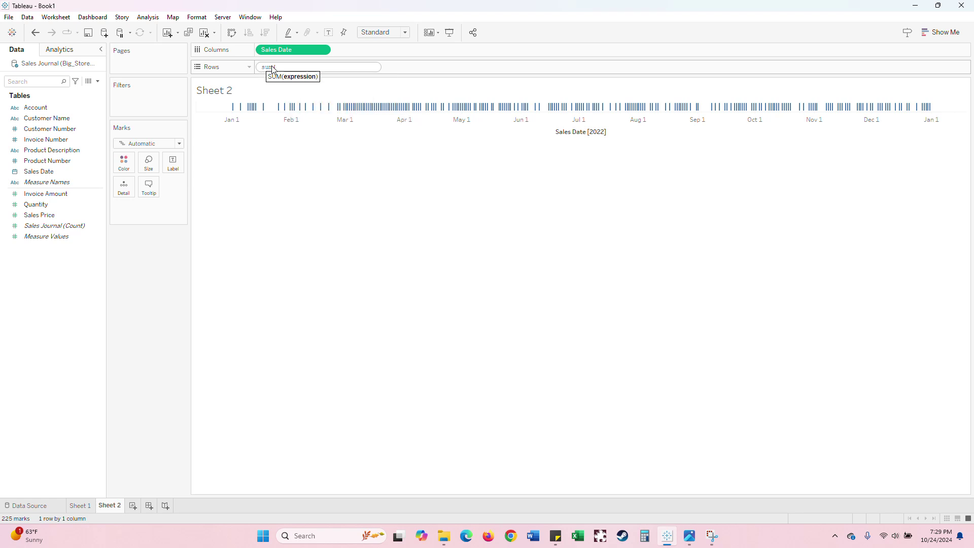
{"action": "type", "text": " if invoice"}
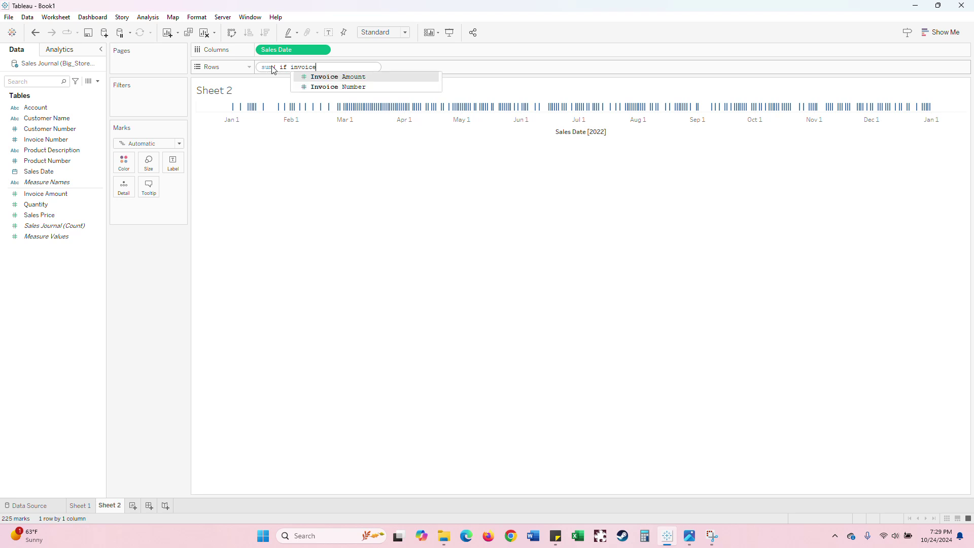
{"action": "left_click", "coordinate": [356, 77]}
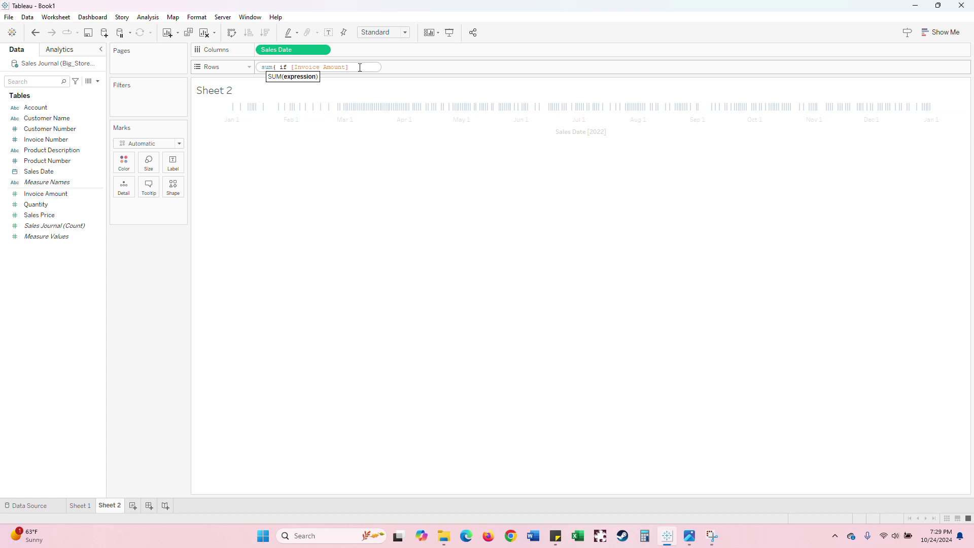
{"action": "type", "text": ">=0 THEN invoice"}
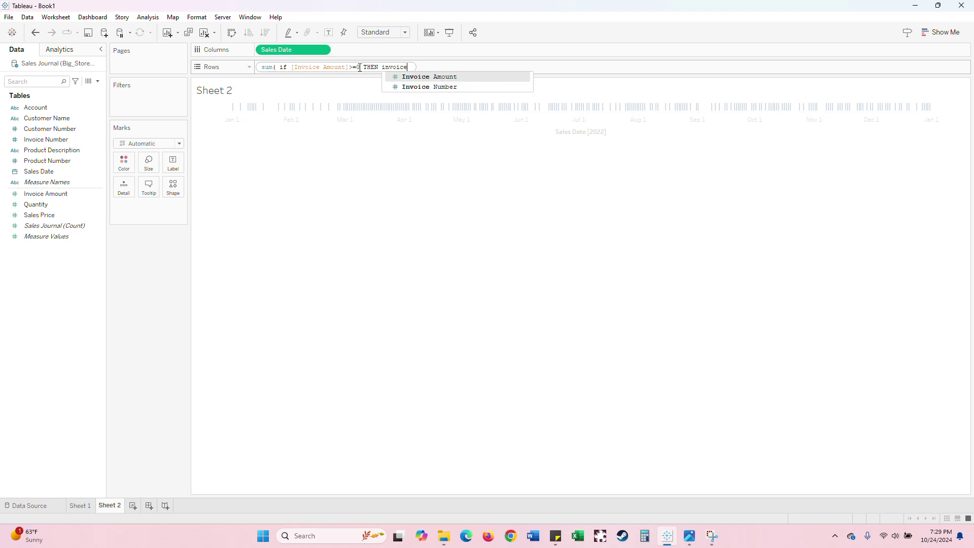
{"action": "left_click", "coordinate": [409, 77]}
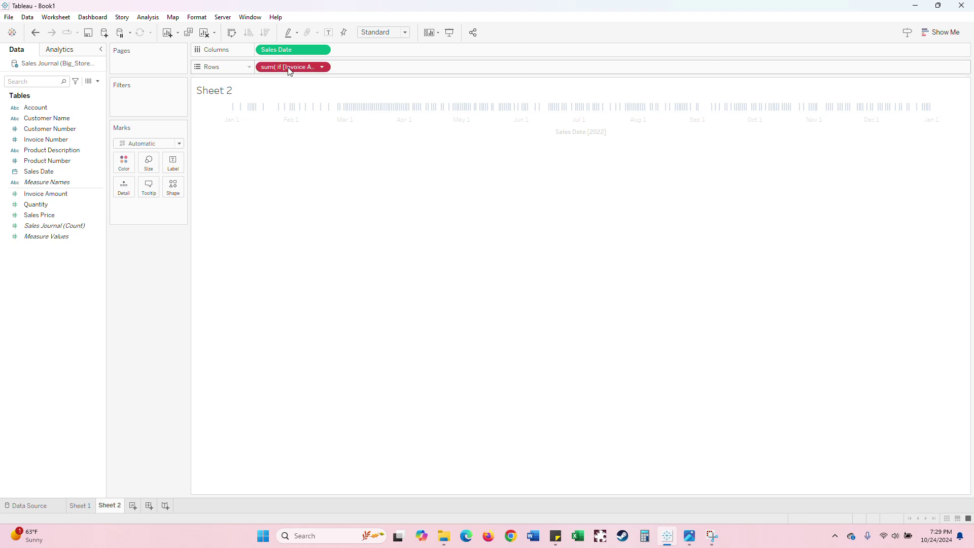
{"action": "double_click", "coordinate": [289, 71]}
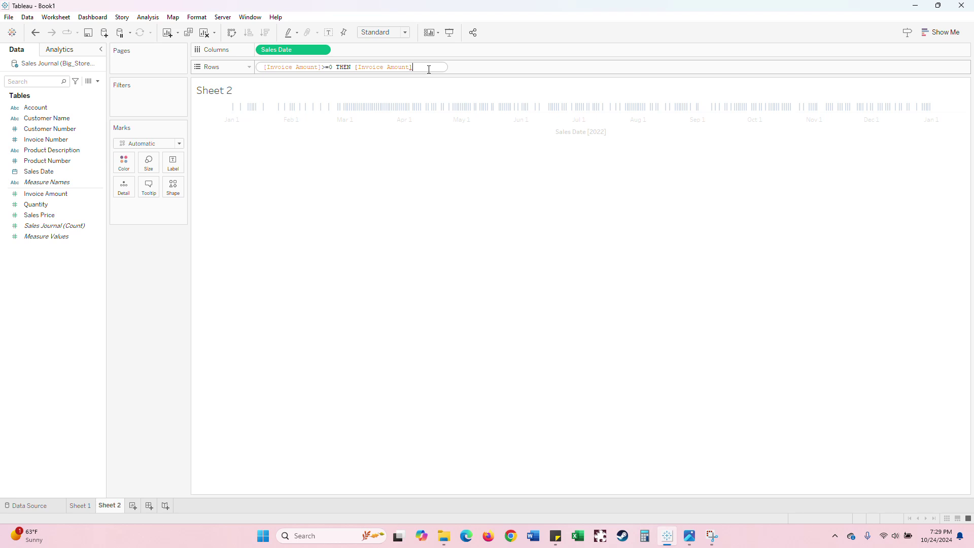
{"action": "type", "text": "END)"}
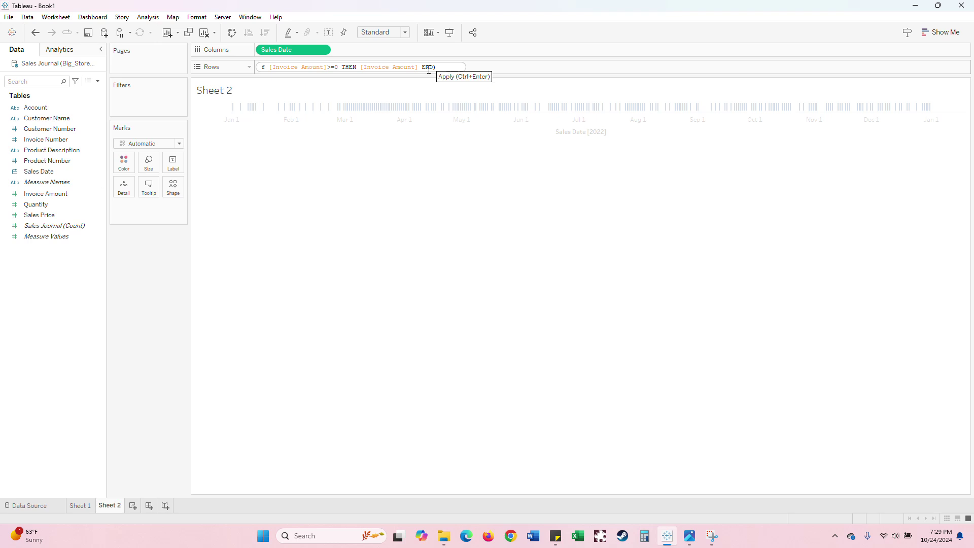
{"action": "key", "text": "Return"}
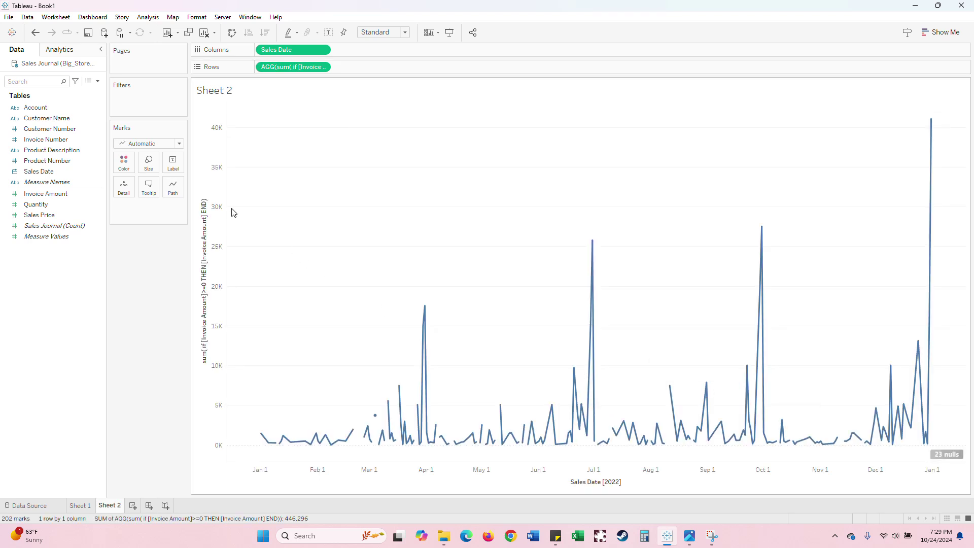
{"action": "left_click", "coordinate": [179, 145]}
{"action": "left_click", "coordinate": [157, 167]}
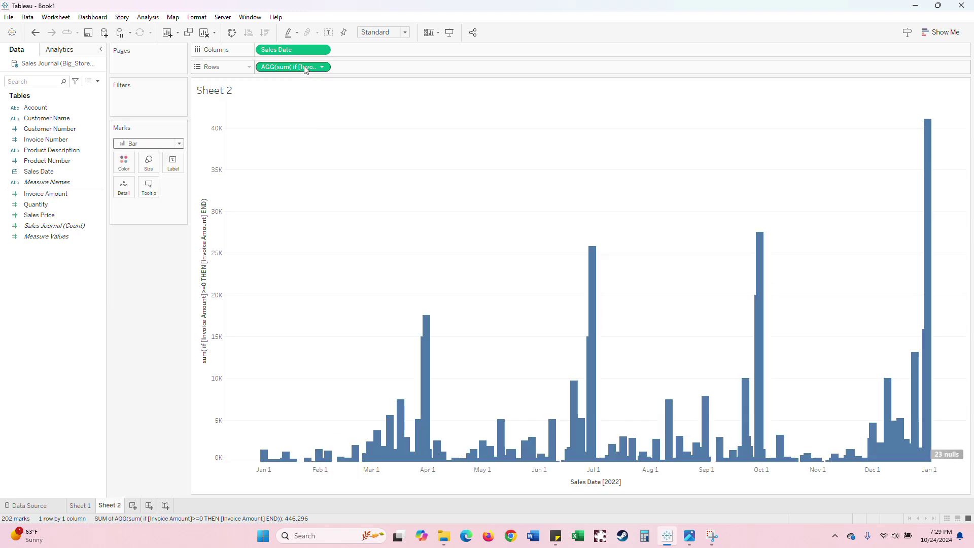
Step: Try to copy the formula of the row calculation for reuse
{"action": "double_click", "coordinate": [295, 67]}
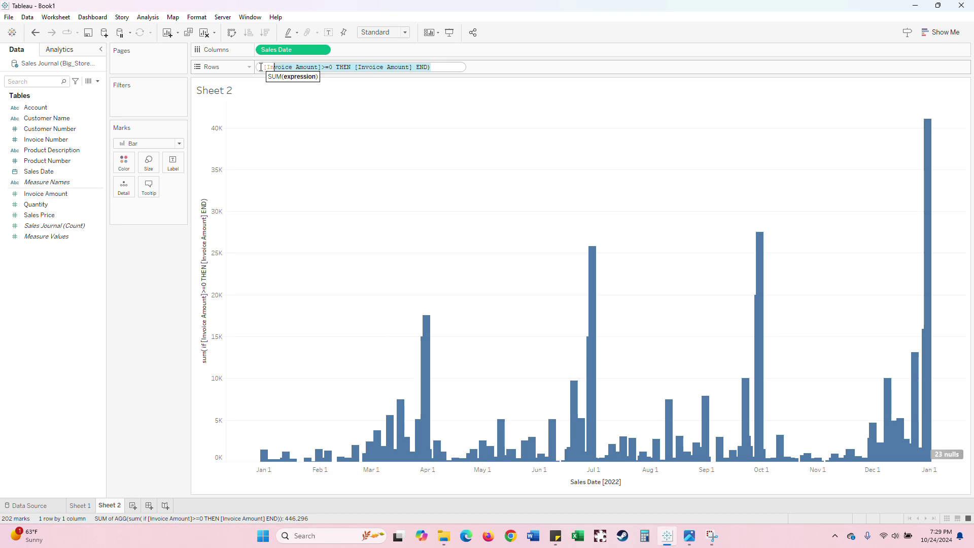
{"action": "left_click_drag", "start_coordinate": [456, 67], "coordinate": [246, 72]}
{"action": "mouse_move", "coordinate": [461, 68]}
{"action": "left_mouse_down"}
{"action": "mouse_move", "coordinate": [407, 75]}
{"action": "mouse_move", "coordinate": [442, 68]}
{"action": "left_mouse_up"}
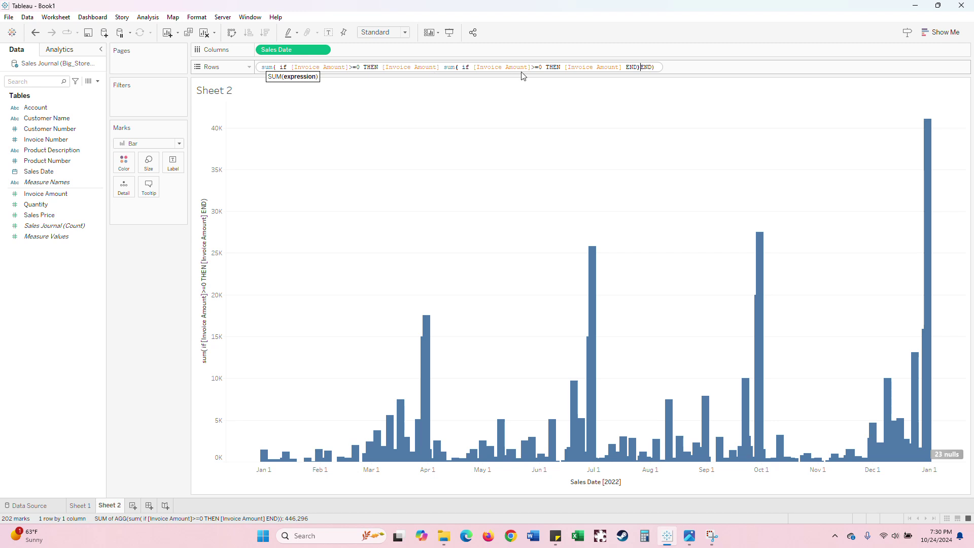
{"action": "left_click", "coordinate": [520, 113]}
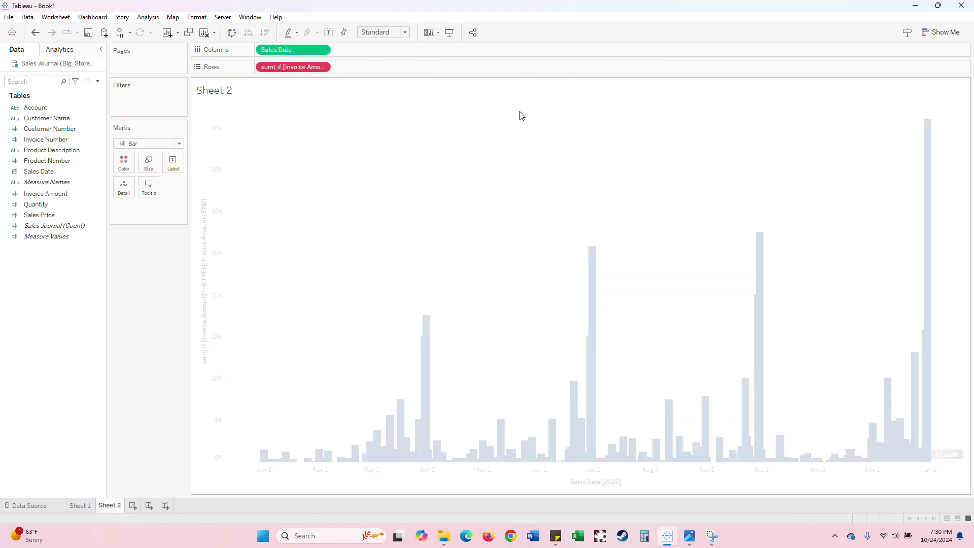
Step: Remove the duplicated expression from the row calculation, restoring it to sum( if [Invoice Amount]>=0 THEN [Invoice Amount] END)
{"action": "double_click", "coordinate": [298, 68]}
{"action": "left_click_drag", "start_coordinate": [614, 67], "coordinate": [176, 77]}
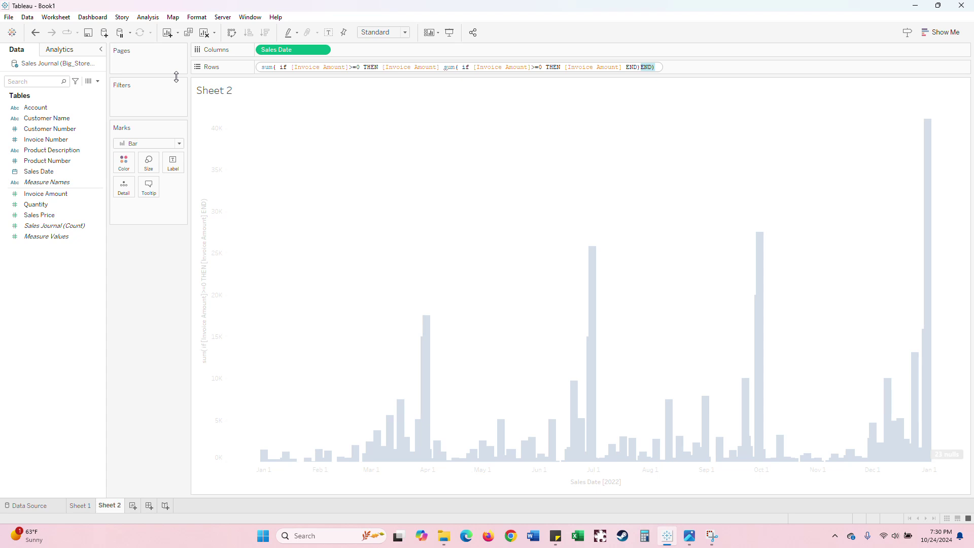
{"action": "key", "text": "BackSpace"}
{"action": "key", "text": "BackSpace"}
{"action": "key", "text": "BackSpace"}
{"action": "key", "text": "BackSpace"}
{"action": "key", "text": "BackSpace"}
{"action": "key", "text": "BackSpace"}
{"action": "key", "text": "BackSpace"}
{"action": "key", "text": "BackSpace"}
{"action": "key", "text": "BackSpace"}
{"action": "key", "text": "BackSpace"}
{"action": "key", "text": "BackSpace"}
{"action": "key", "text": "BackSpace"}
{"action": "key", "text": "BackSpace"}
{"action": "key", "text": "BackSpace"}
{"action": "key", "text": "BackSpace"}
{"action": "key", "text": "BackSpace"}
{"action": "key", "text": "BackSpace"}
{"action": "key", "text": "BackSpace"}
{"action": "key", "text": "BackSpace"}
{"action": "key", "text": "BackSpace"}
{"action": "key", "text": "BackSpace"}
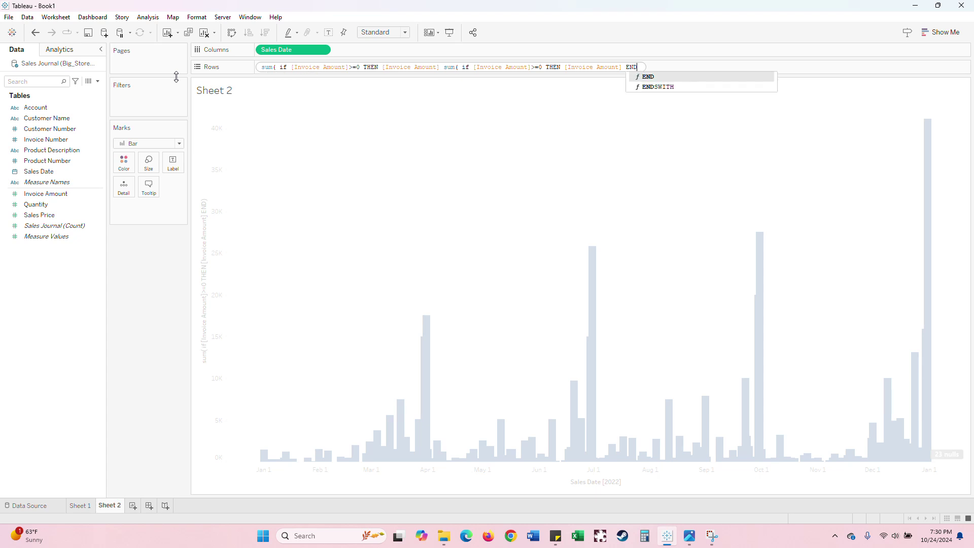
{"action": "key", "text": "BackSpace"}
{"action": "key", "text": "BackSpace"}
{"action": "key", "text": "BackSpace"}
{"action": "key", "text": "BackSpace"}
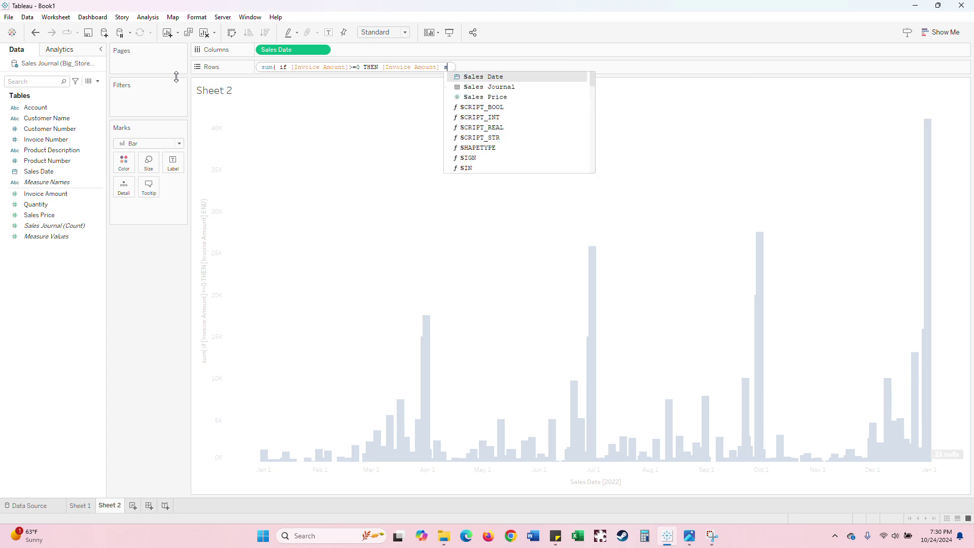
{"action": "type", "text": "END"}
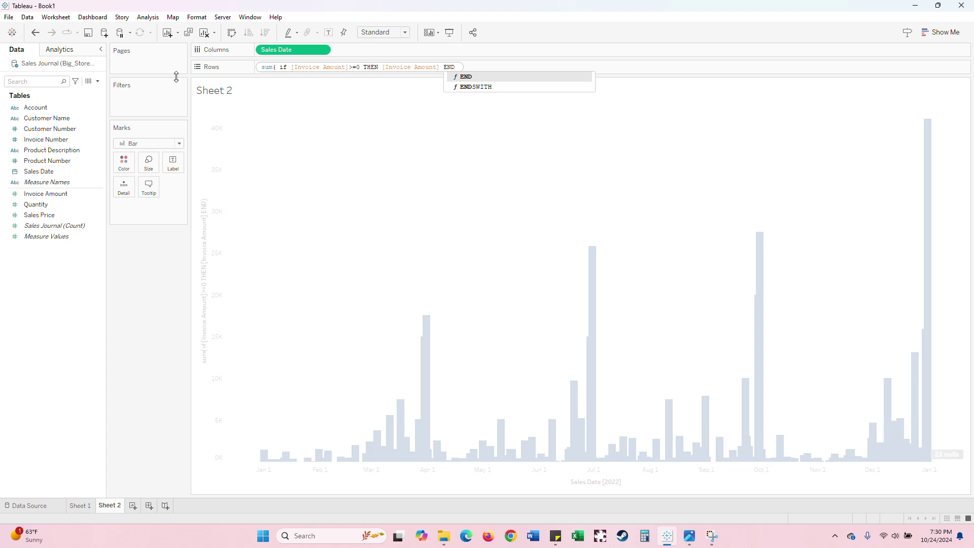
{"action": "key", "text": "Return"}
Step: Add a second row calculation reading sum if [Invoice Amount] >=0 THEN [Invoice Amount]END beside the first one
{"action": "double_click", "coordinate": [353, 67]}
{"action": "type", "text": "sum"}
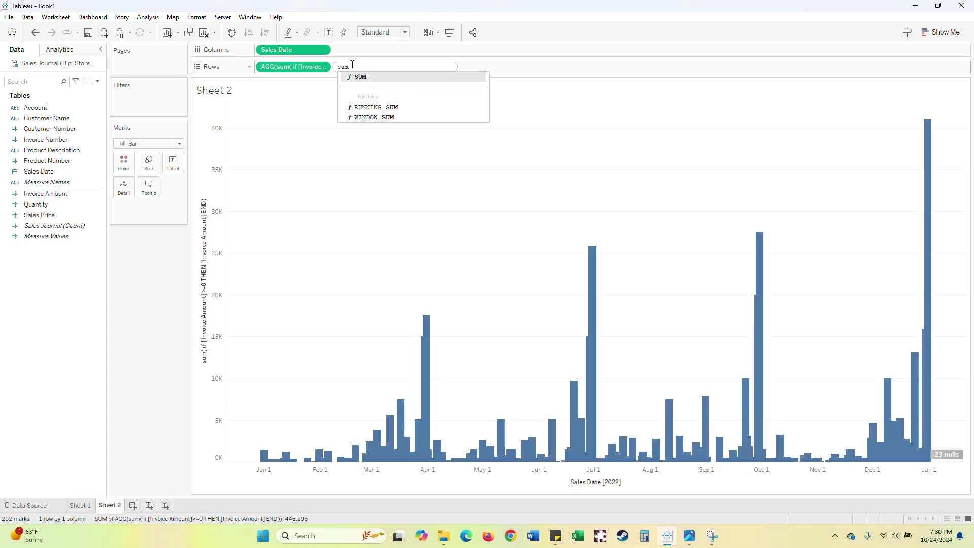
{"action": "type", "text": " if"}
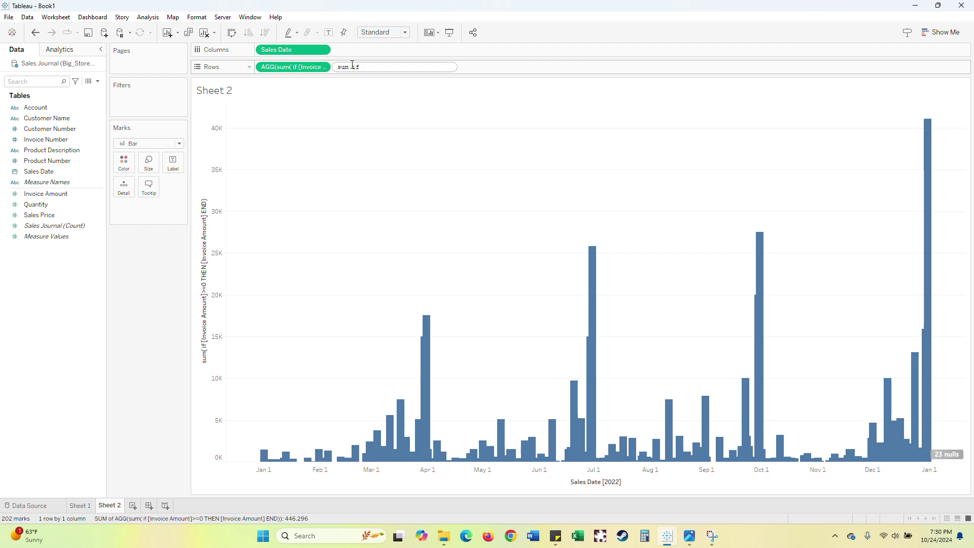
{"action": "type", "text": " invoice"}
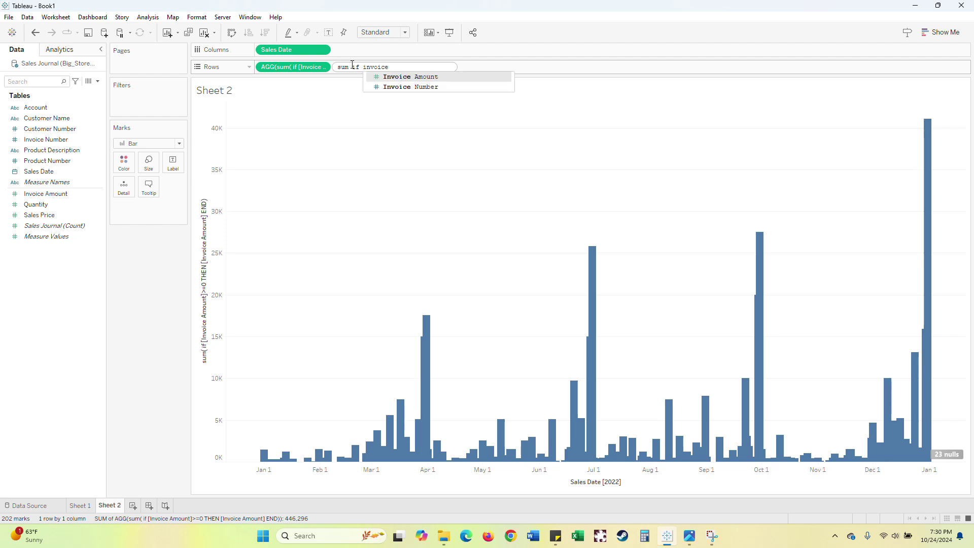
{"action": "left_click", "coordinate": [396, 76]}
{"action": "key", "text": "Return"}
{"action": "double_click", "coordinate": [398, 67]}
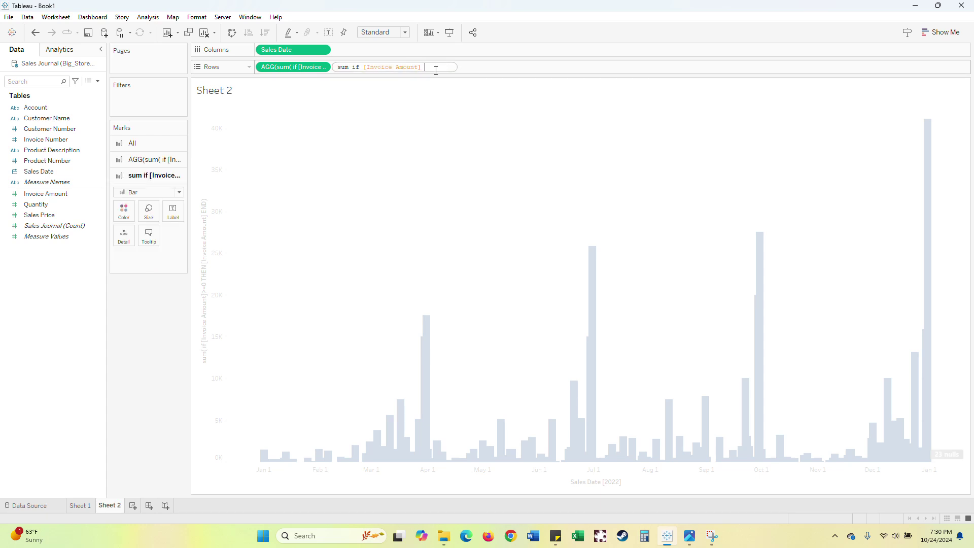
{"action": "type", "text": ">=0 THEN invoice"}
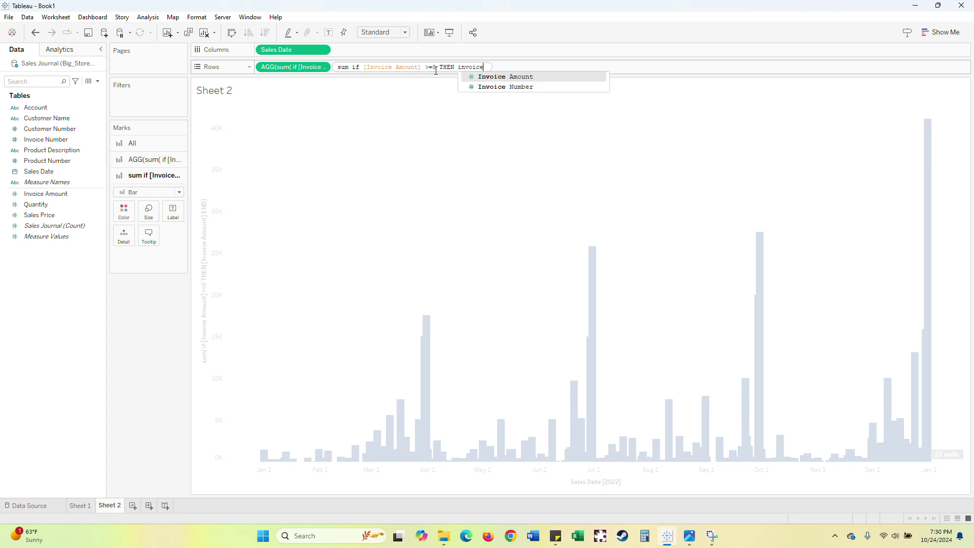
{"action": "left_click", "coordinate": [479, 78]}
{"action": "type", "text": "END"}
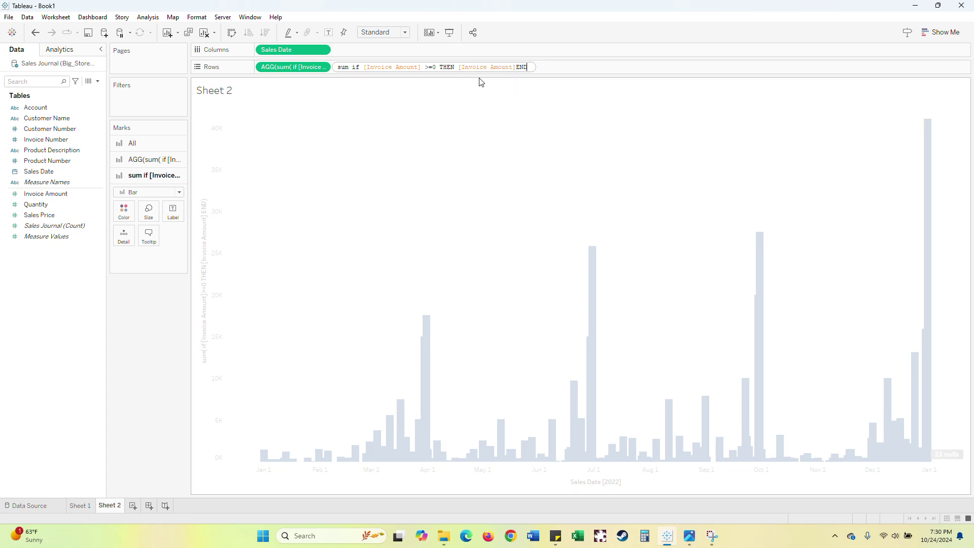
{"action": "key", "text": "Return"}
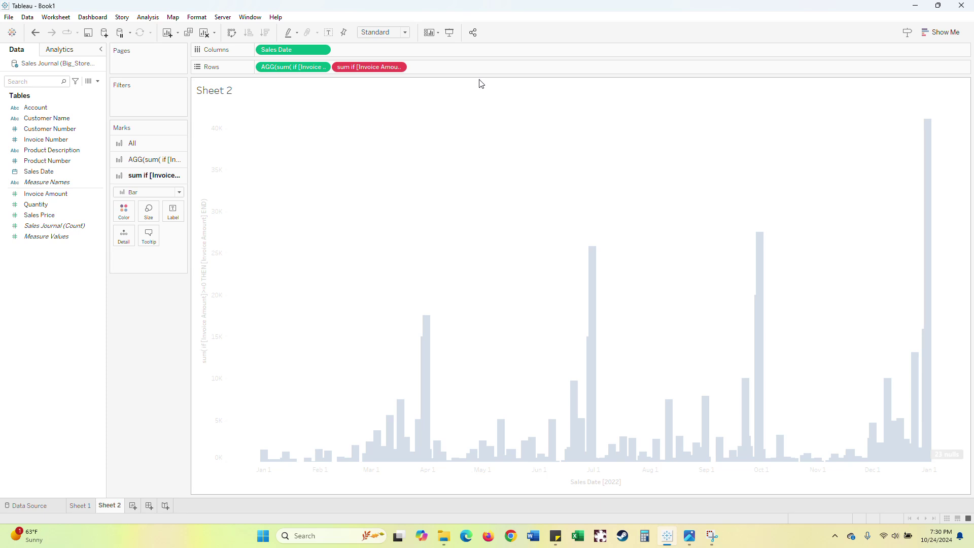
Step: Enclose the IF expression of the second row calculation in parentheses, giving sum (if [Invoice Amount] >=0 THEN [Invoice Amount]END)
{"action": "double_click", "coordinate": [387, 66]}
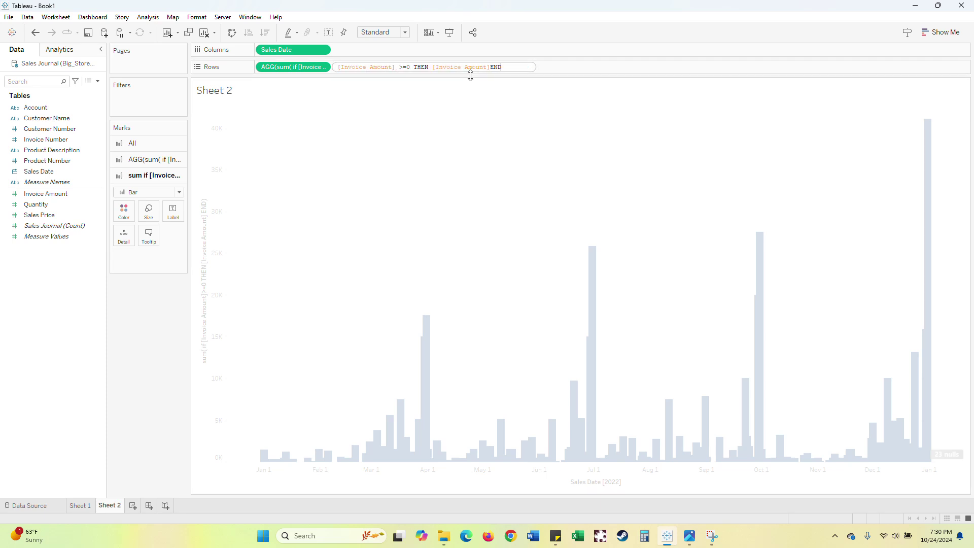
{"action": "type", "text": ")"}
{"action": "key", "text": "Return"}
{"action": "key", "text": "Left"}
{"action": "key", "text": "Left"}
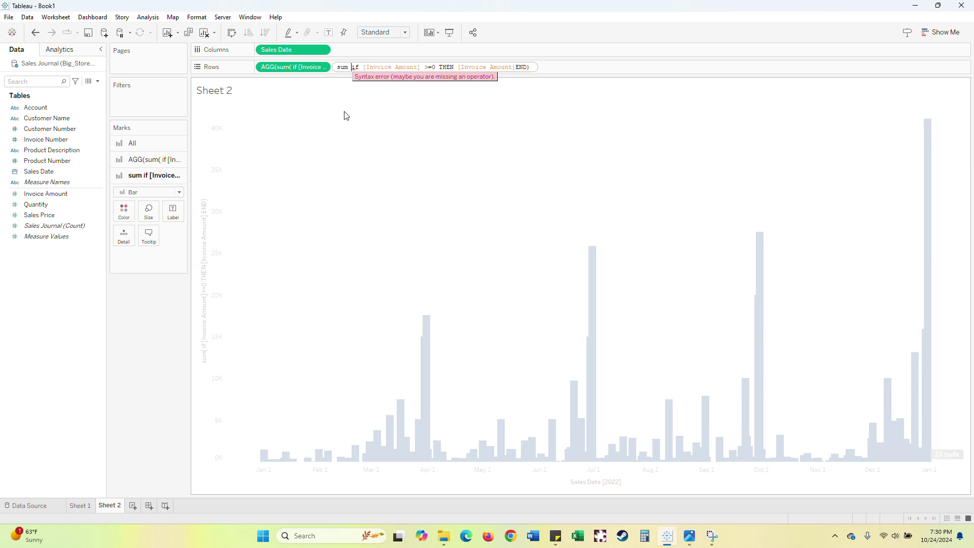
{"action": "type", "text": "("}
{"action": "key", "text": "Return"}
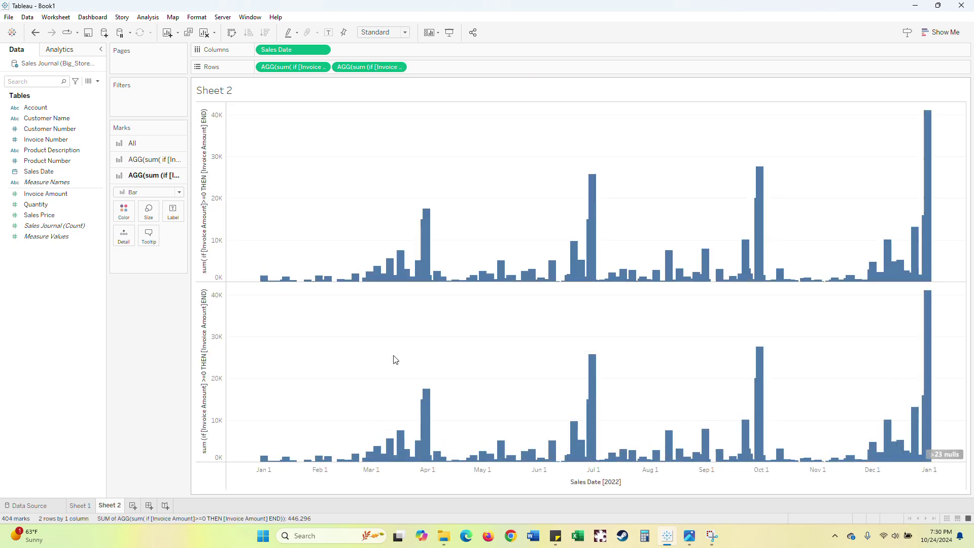
Step: Apply a Running Total quick table calculation to the second row calculation and display it as a line chart
{"action": "left_click", "coordinate": [399, 67]}
{"action": "mouse_move", "coordinate": [397, 175]}
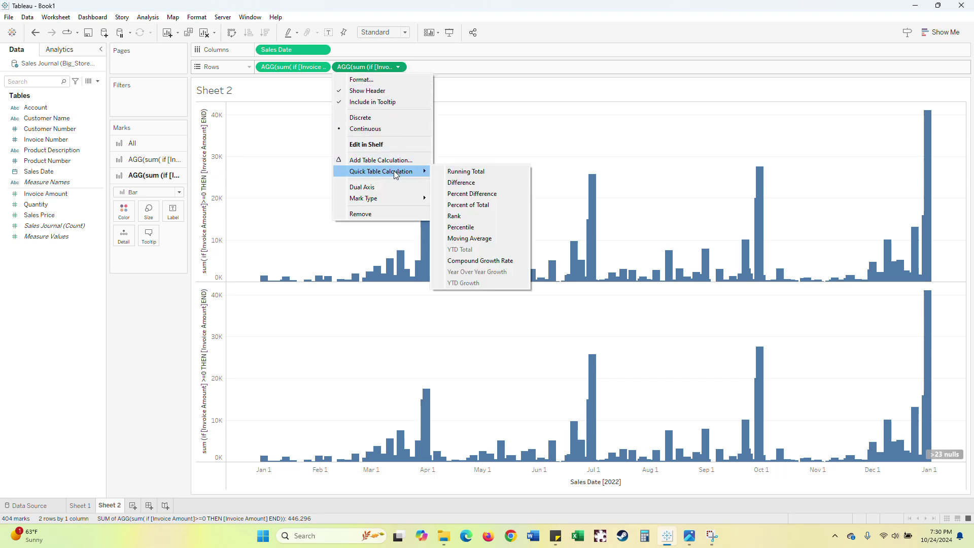
{"action": "left_click", "coordinate": [456, 172]}
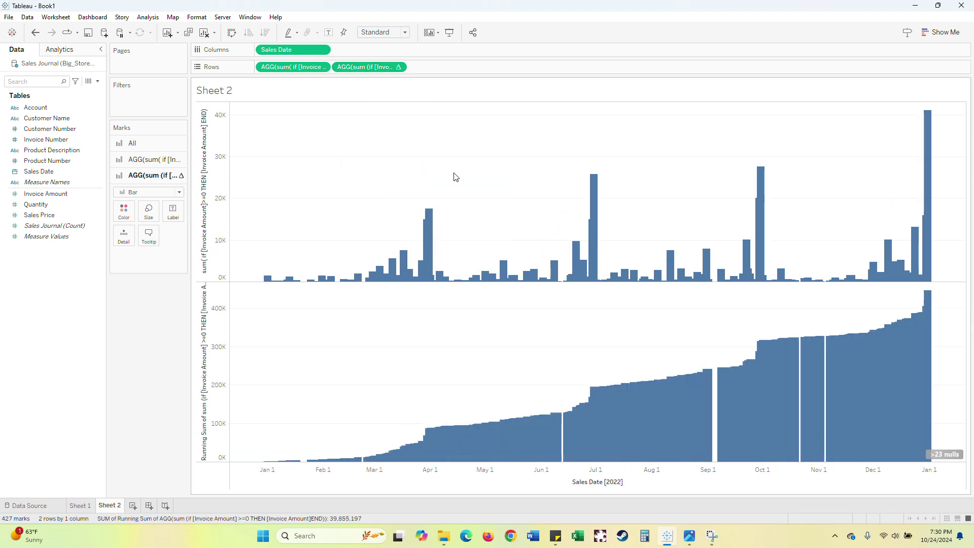
{"action": "left_click", "coordinate": [179, 193]}
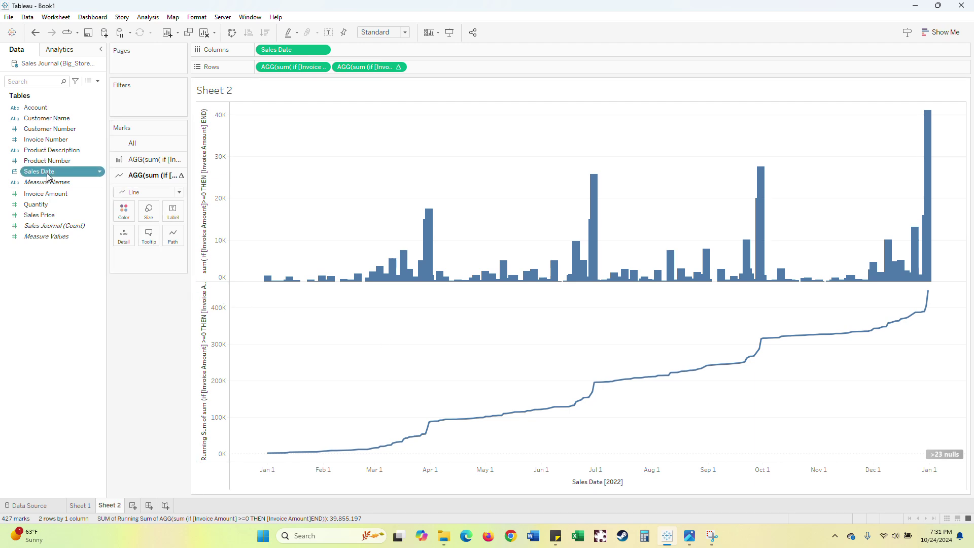
Step: Try labelling the cumulative line with the year of Sales Date, and remove that label
{"action": "left_click_drag", "start_coordinate": [41, 172], "coordinate": [174, 216]}
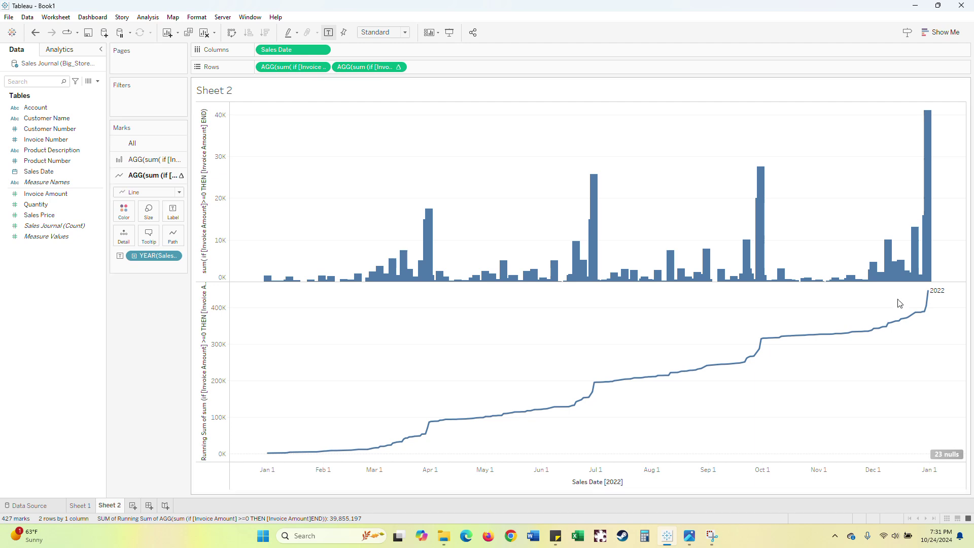
{"action": "mouse_move", "coordinate": [932, 295]}
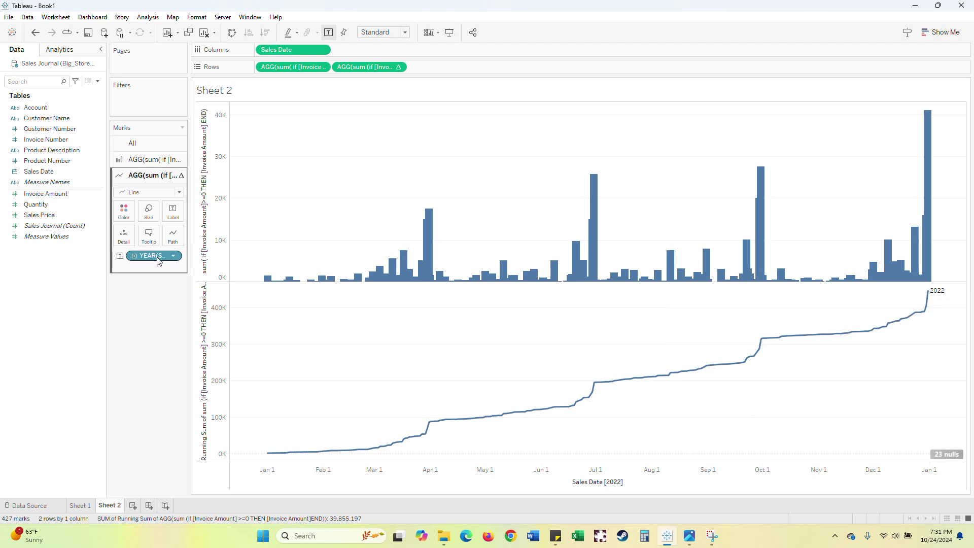
{"action": "left_click", "coordinate": [176, 256]}
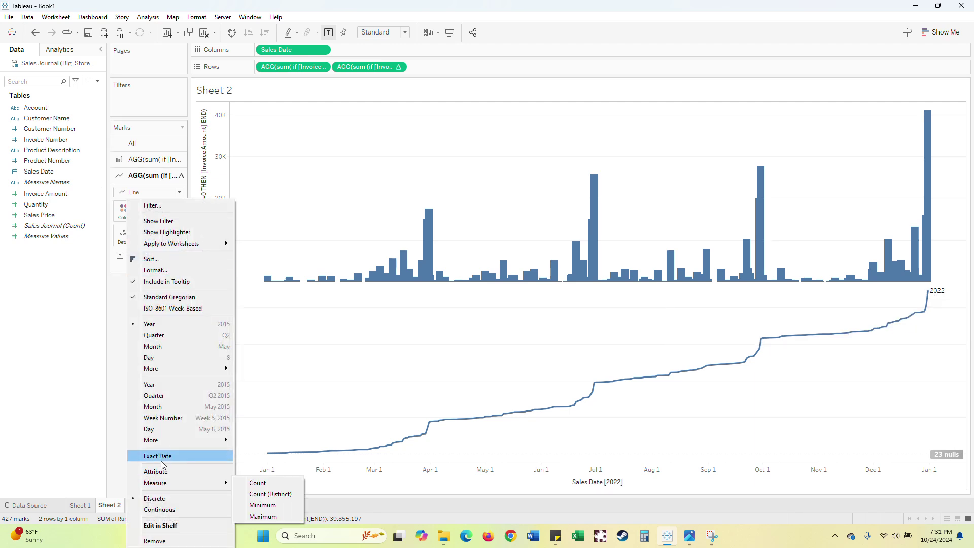
{"action": "left_click", "coordinate": [154, 541]}
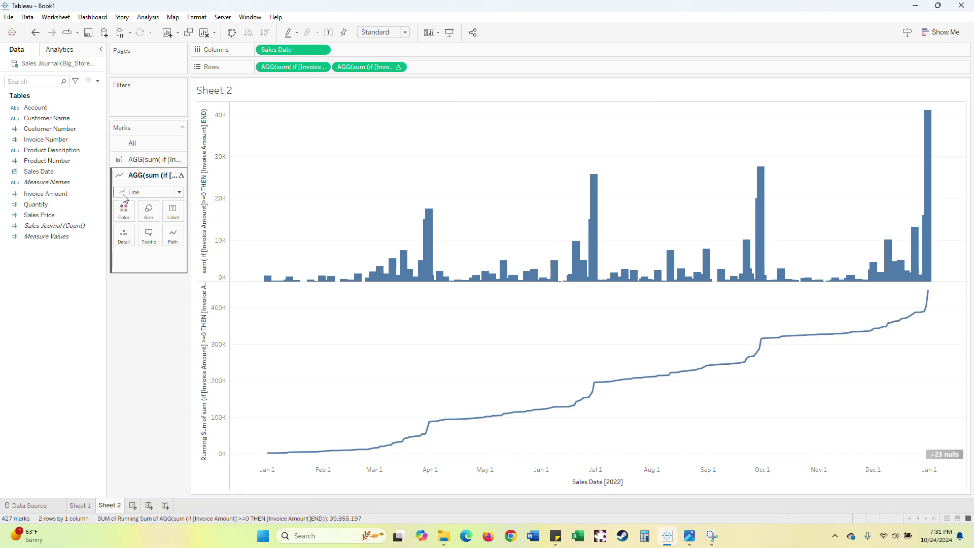
Step: Try labelling the marks of both charts with Sales Date at the day level and at the month level
{"action": "left_click", "coordinate": [132, 144]}
{"action": "left_click_drag", "start_coordinate": [39, 172], "coordinate": [173, 184]}
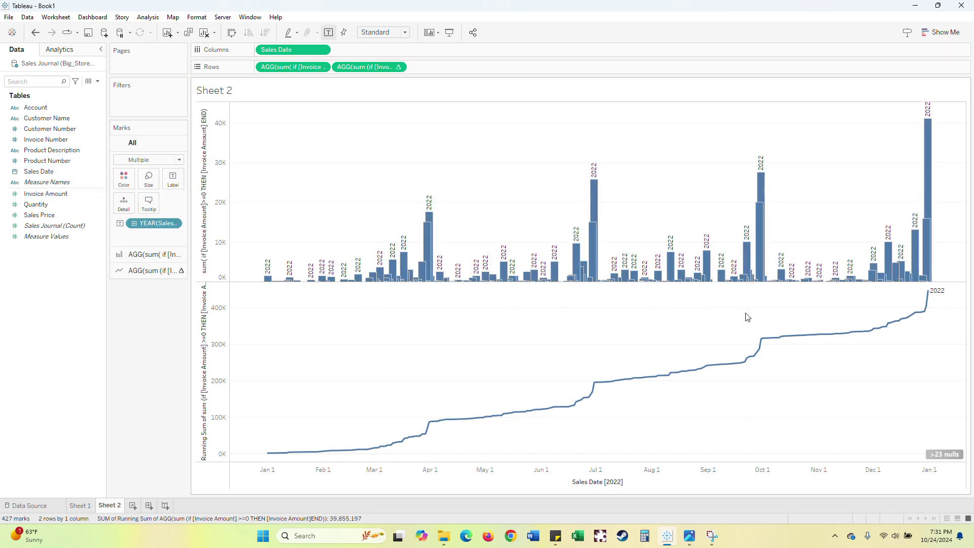
{"action": "left_click", "coordinate": [172, 223]}
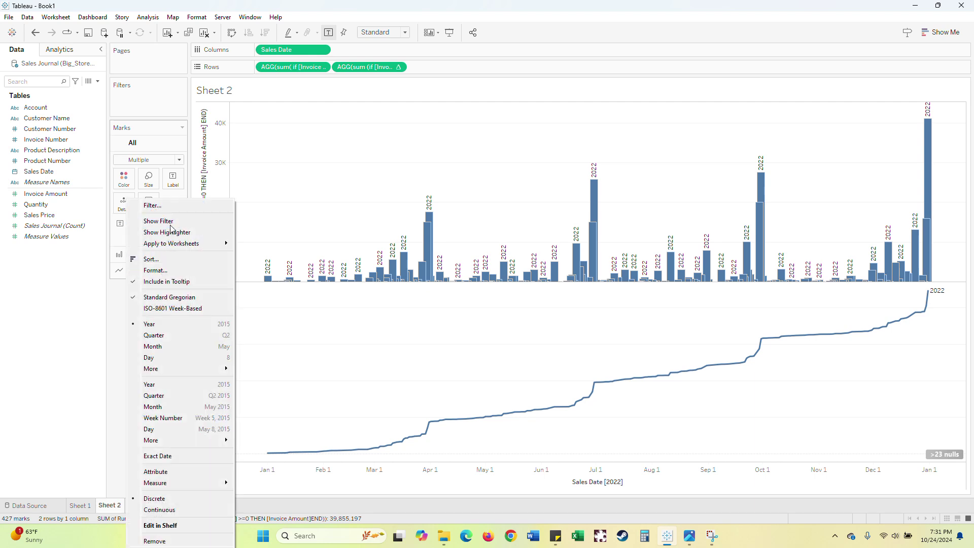
{"action": "left_click", "coordinate": [175, 358]}
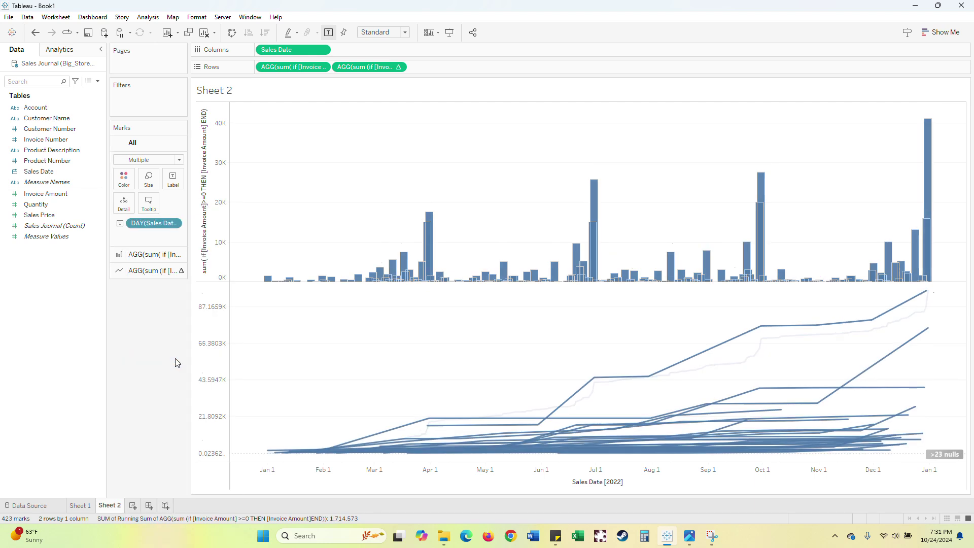
{"action": "left_click", "coordinate": [173, 224]}
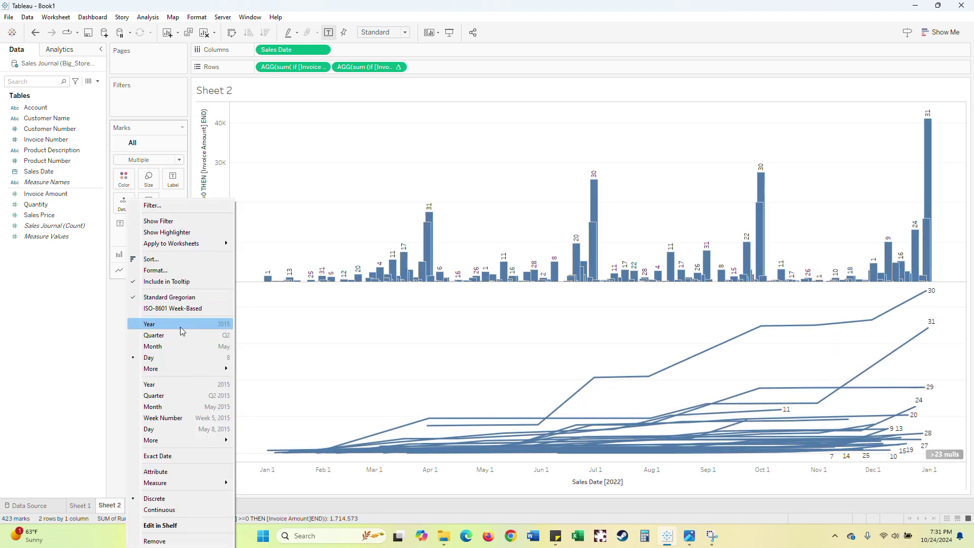
{"action": "left_click", "coordinate": [180, 346]}
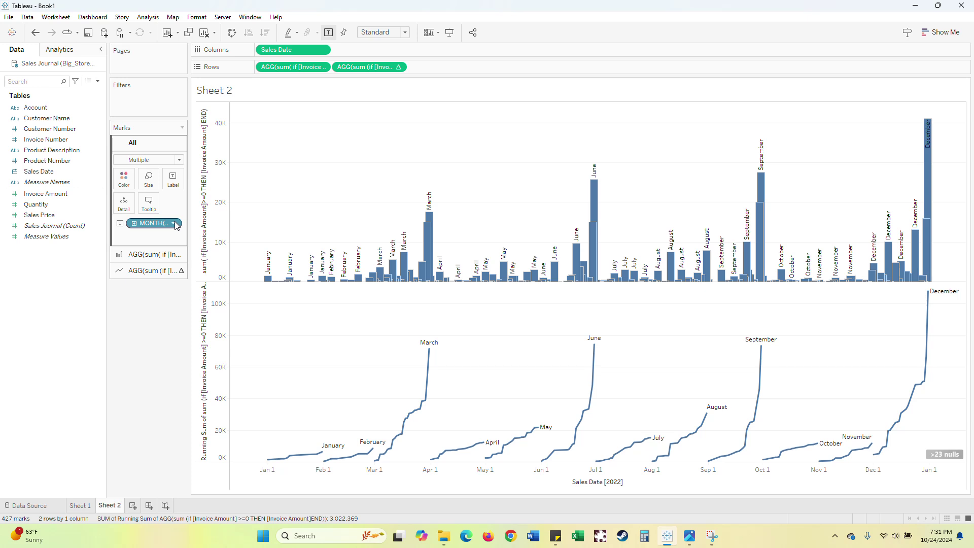
Step: Try quarter and exact date levels for the Sales Date labels on both charts, and remove the labels
{"action": "left_click", "coordinate": [175, 225]}
{"action": "left_click", "coordinate": [177, 332]}
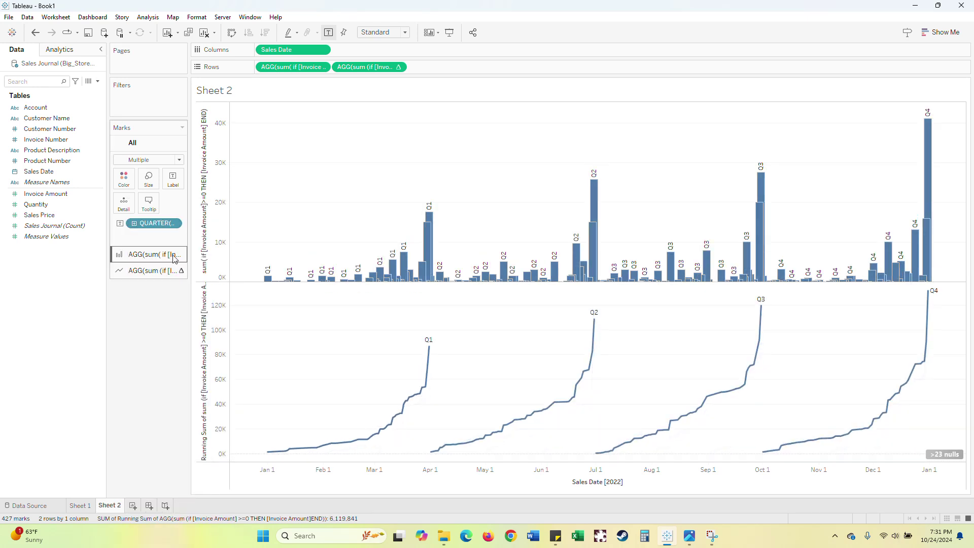
{"action": "left_click", "coordinate": [174, 224]}
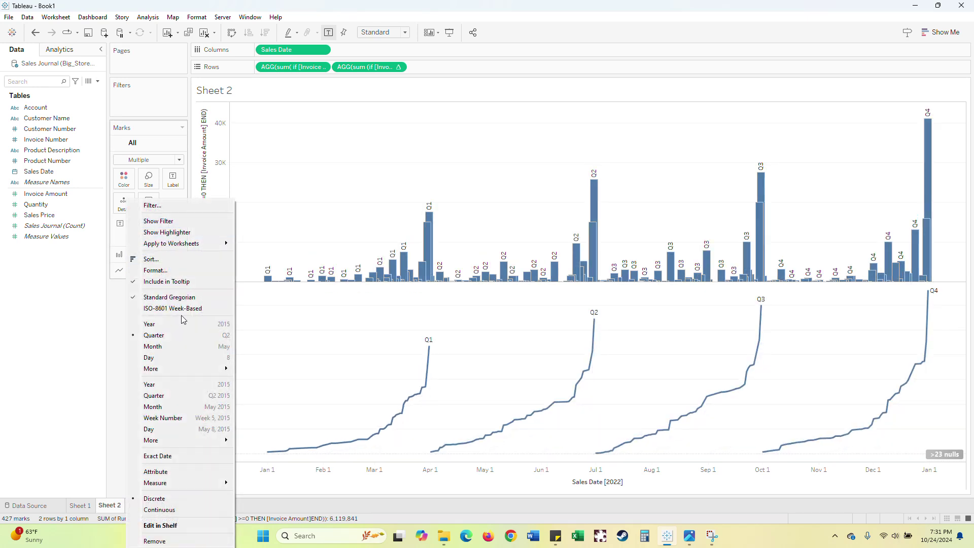
{"action": "left_click", "coordinate": [170, 456]}
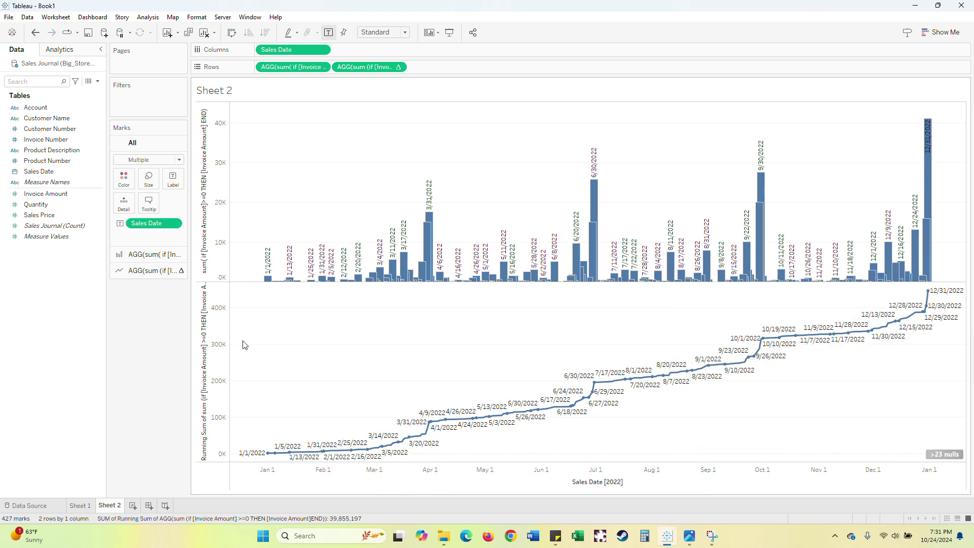
{"action": "left_click", "coordinate": [173, 224]}
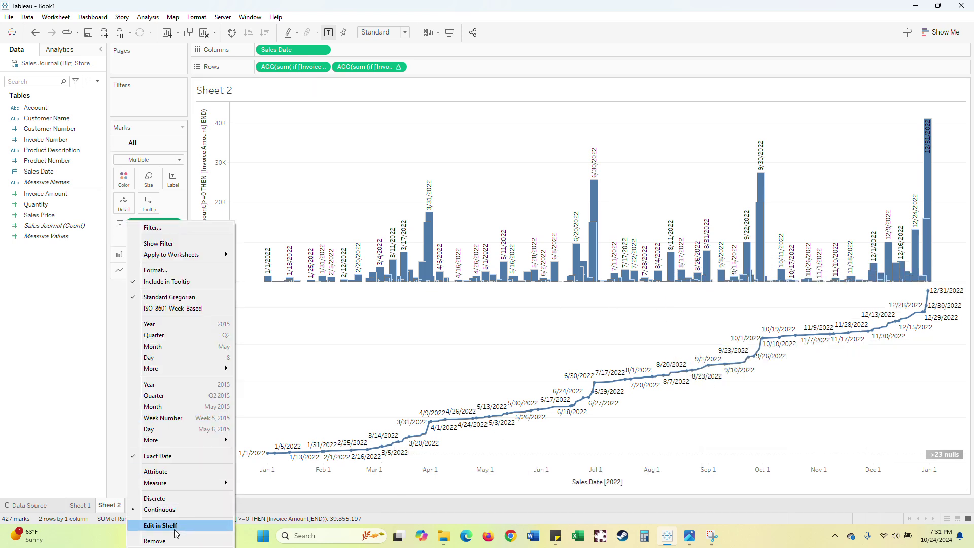
{"action": "left_click", "coordinate": [173, 538]}
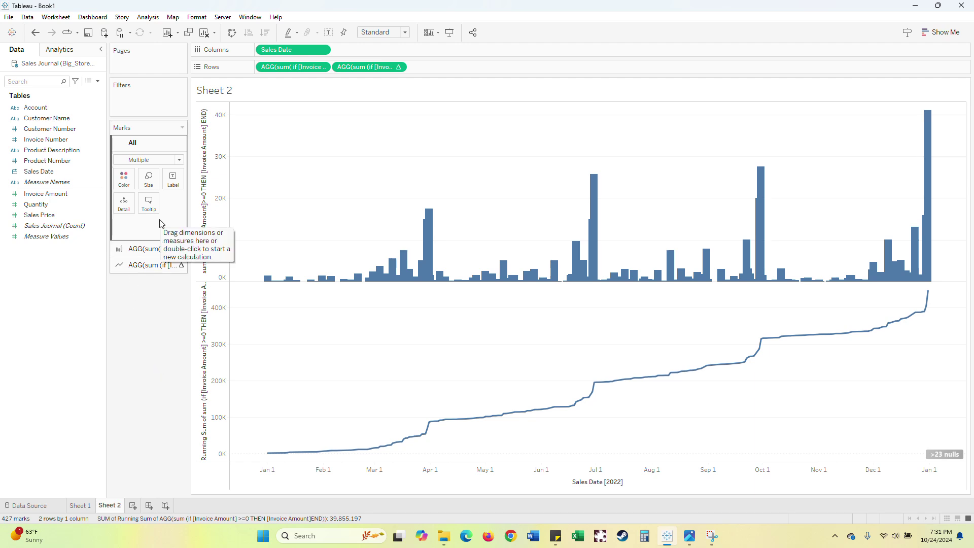
Step: Set the title of the bar chart's vertical axis to Daily Sales Revenue
{"action": "double_click", "coordinate": [205, 209]}
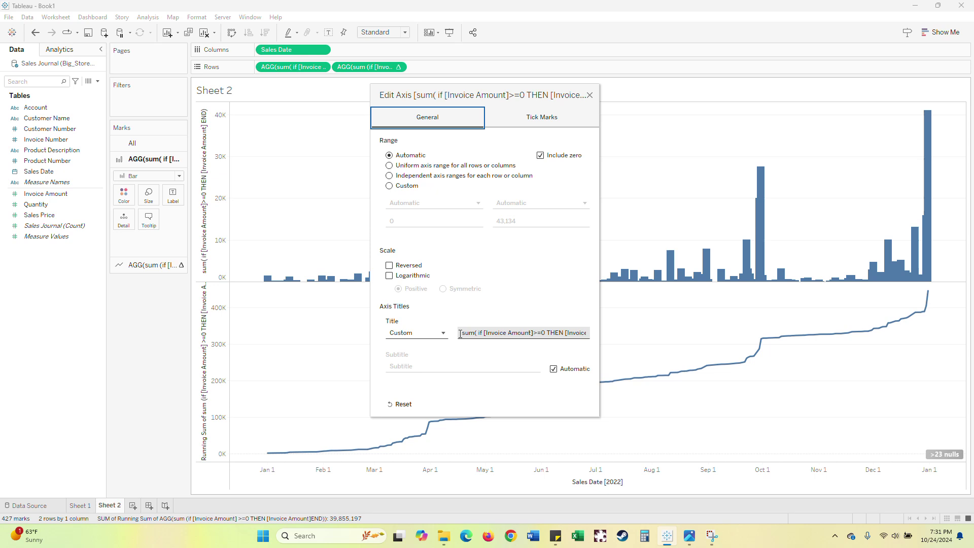
{"action": "left_click_drag", "start_coordinate": [460, 334], "coordinate": [653, 341]}
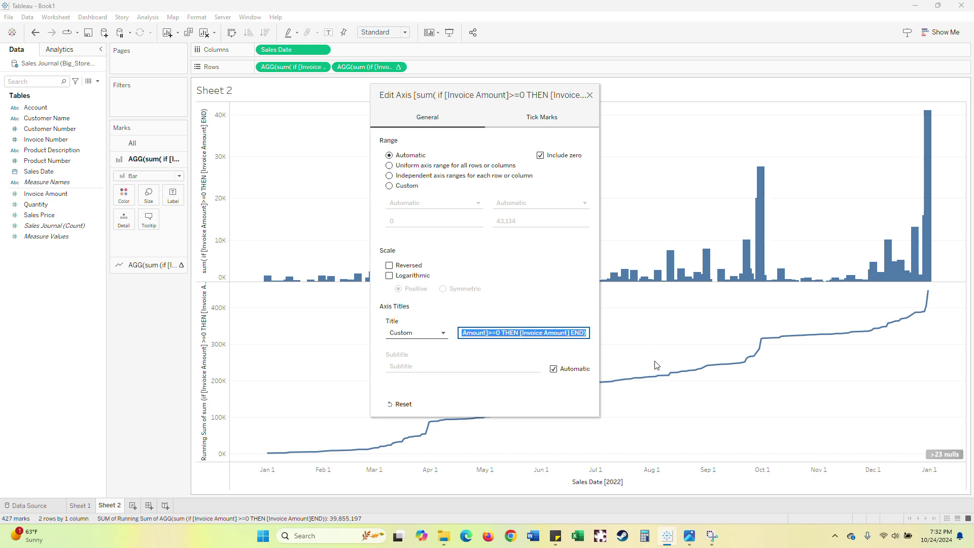
{"action": "type", "text": "Daily Sales Revenue"}
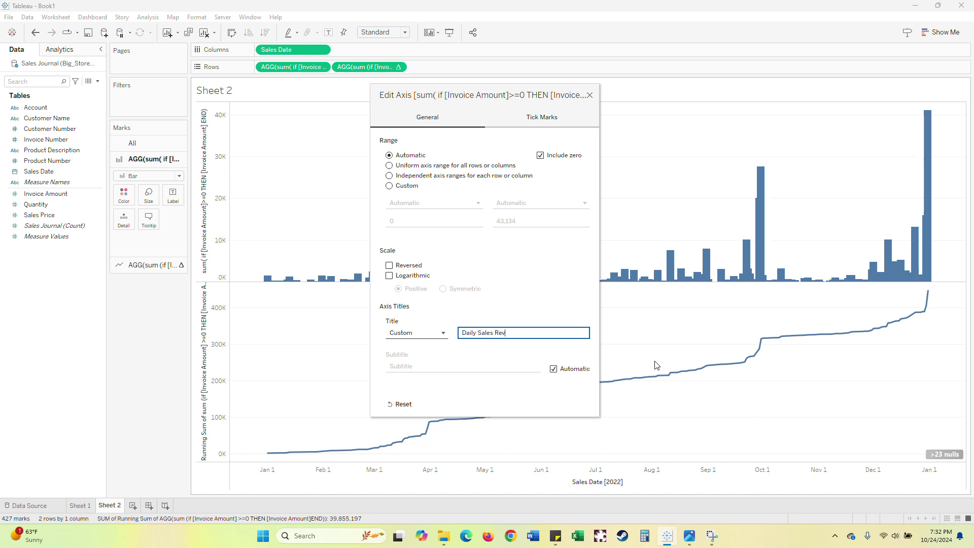
{"action": "left_click", "coordinate": [590, 96]}
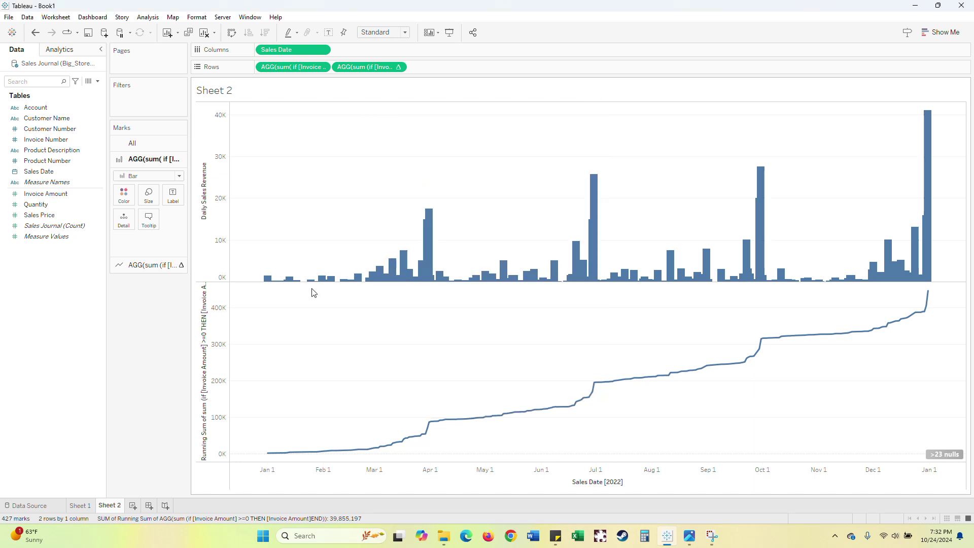
Step: Replace the title of the line chart's vertical axis with Cumulative Sales Revenue
{"action": "double_click", "coordinate": [205, 376]}
{"action": "left_click", "coordinate": [503, 334]}
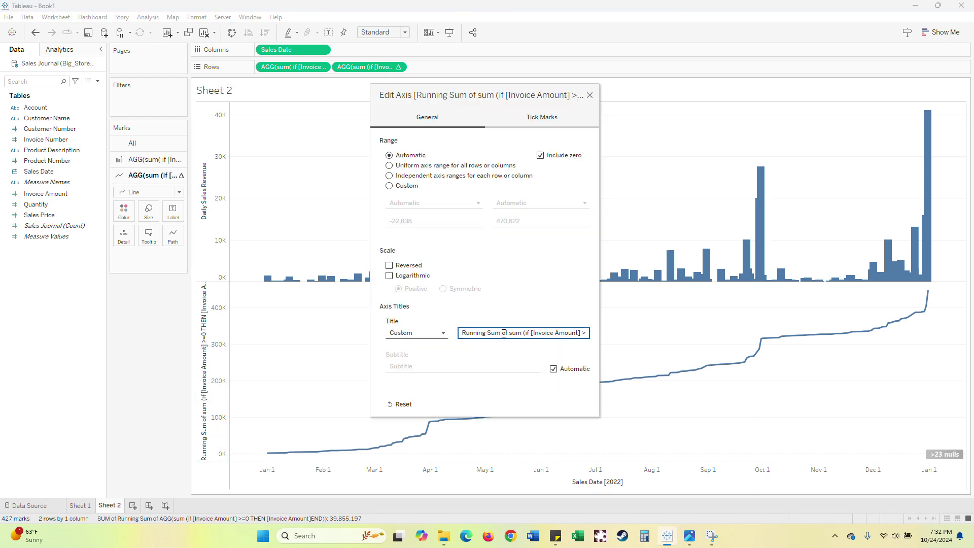
{"action": "left_click_drag", "start_coordinate": [586, 331], "coordinate": [426, 337]}
{"action": "key", "text": "BackSpace"}
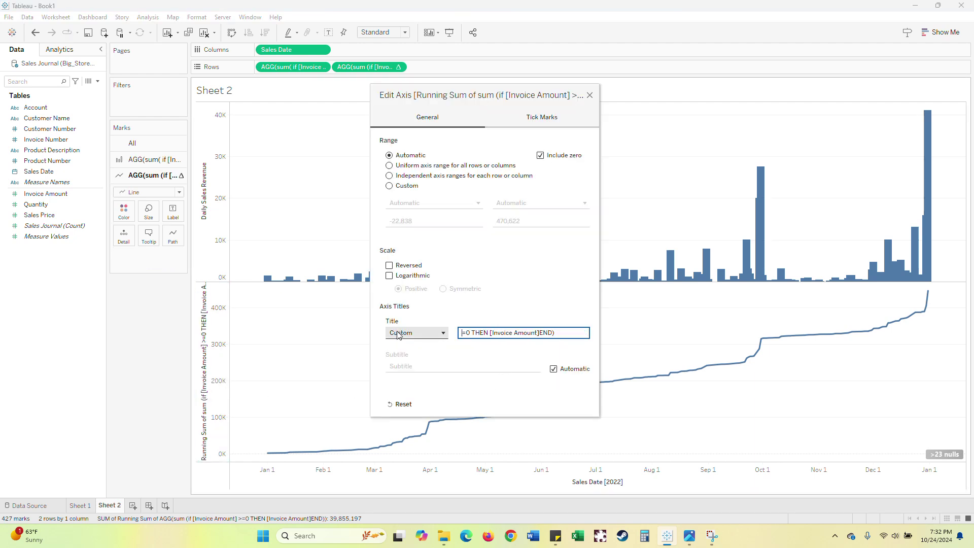
{"action": "key", "text": "Delete"}
{"action": "key", "text": "Delete"}
{"action": "key", "text": "Delete"}
{"action": "key", "text": "Delete"}
{"action": "key", "text": "Delete"}
{"action": "key", "text": "Delete"}
{"action": "key", "text": "Delete"}
{"action": "key", "text": "Delete"}
{"action": "key", "text": "Delete"}
{"action": "key", "text": "Delete"}
{"action": "key", "text": "Delete"}
{"action": "key", "text": "Delete"}
{"action": "key", "text": "Delete"}
{"action": "key", "text": "Delete"}
{"action": "key", "text": "Delete"}
{"action": "key", "text": "Delete"}
{"action": "key", "text": "Delete"}
{"action": "key", "text": "Delete"}
{"action": "key", "text": "Delete"}
{"action": "key", "text": "Delete"}
{"action": "type", "text": "Cumu"}
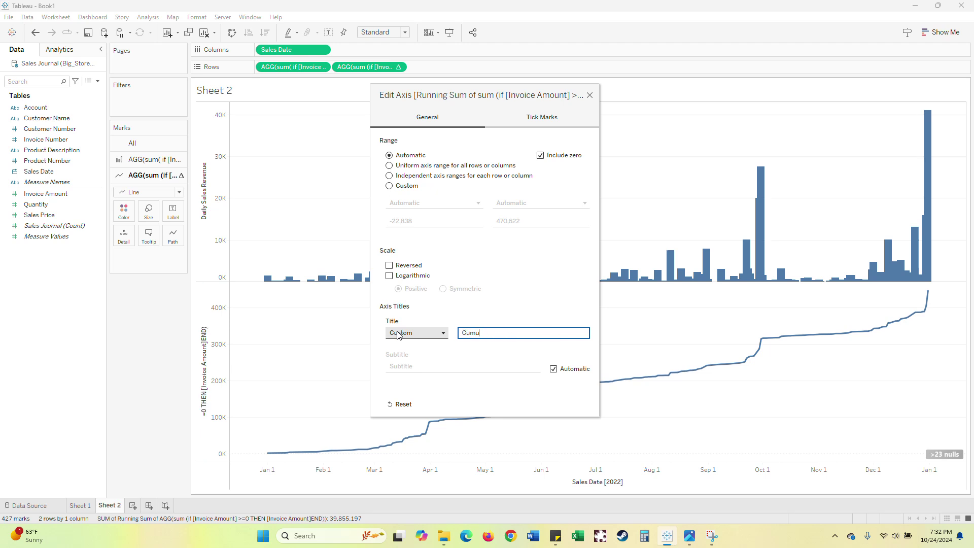
{"action": "type", "text": "lative"}
{"action": "key", "text": "BackSpace"}
{"action": "type", "text": "ve Sales Rev"}
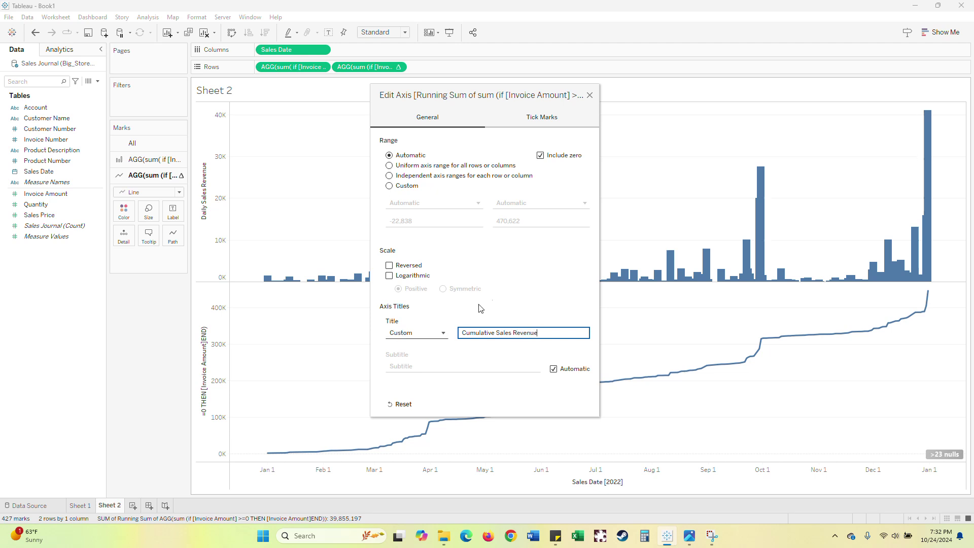
{"action": "key", "text": "Return"}
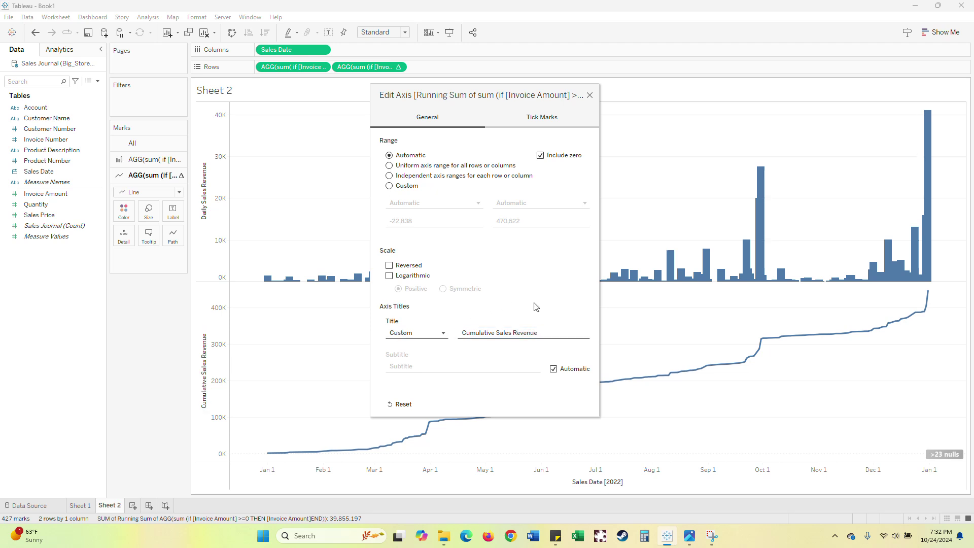
{"action": "left_click", "coordinate": [589, 96]}
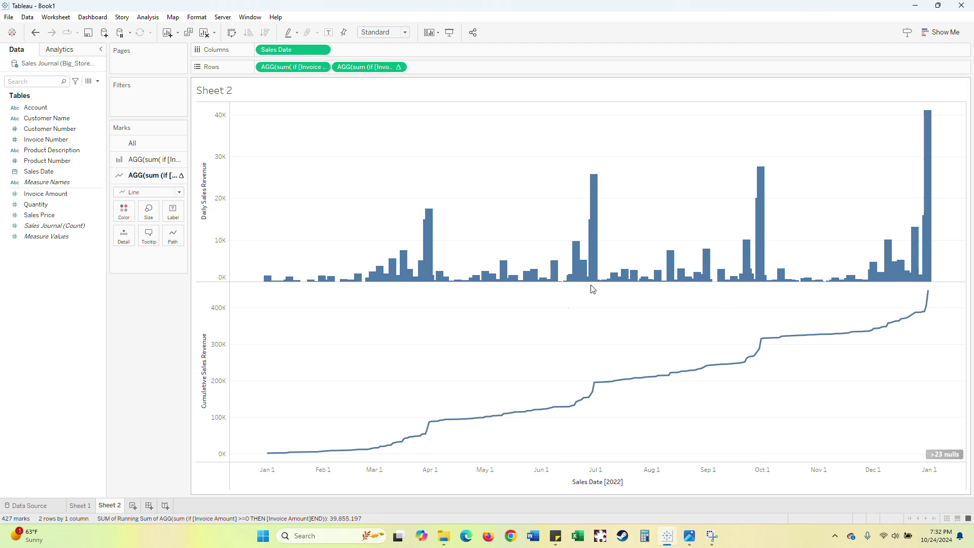
Step: Bring up the reference image Tableau 4.png and move its window over the worksheet to compare the charts
{"action": "mouse_move", "coordinate": [689, 537]}
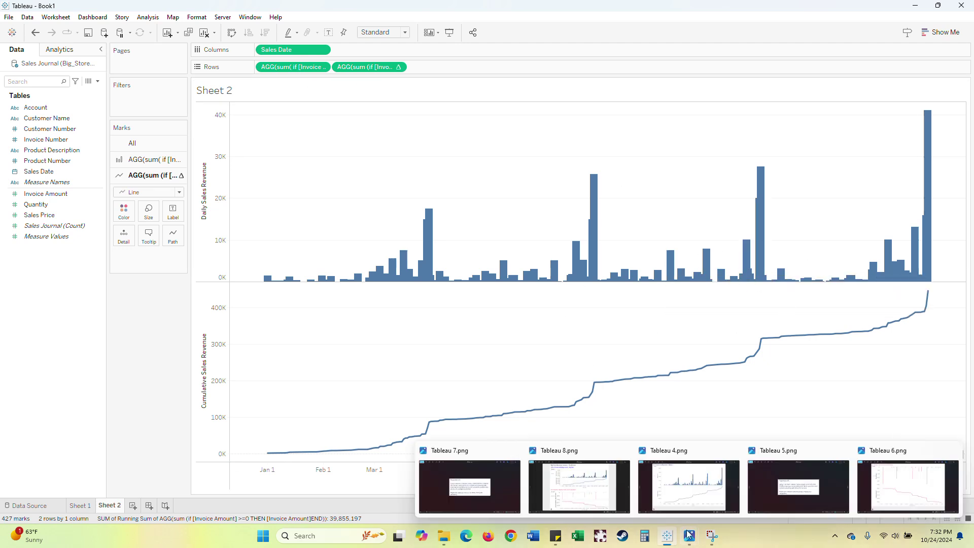
{"action": "left_click", "coordinate": [686, 494]}
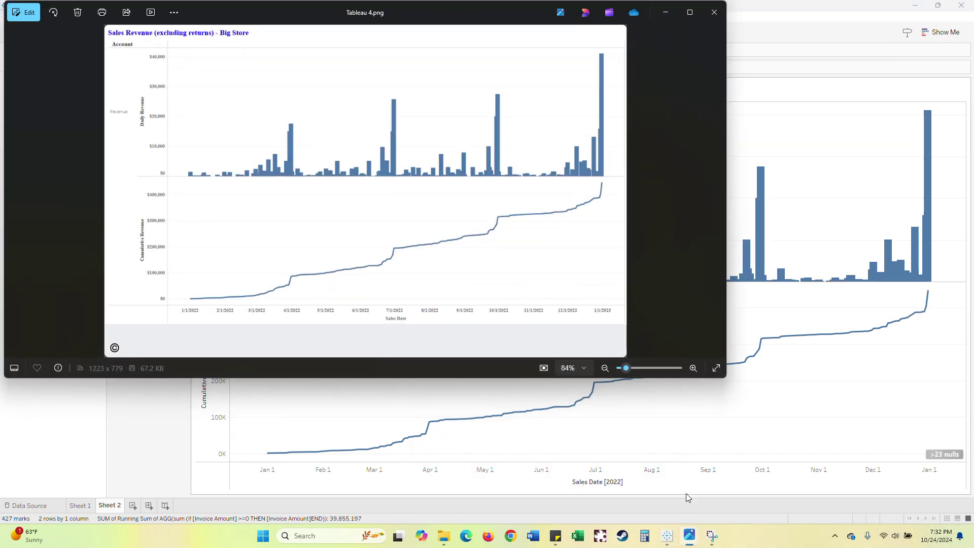
{"action": "left_click_drag", "start_coordinate": [290, 8], "coordinate": [486, 104]}
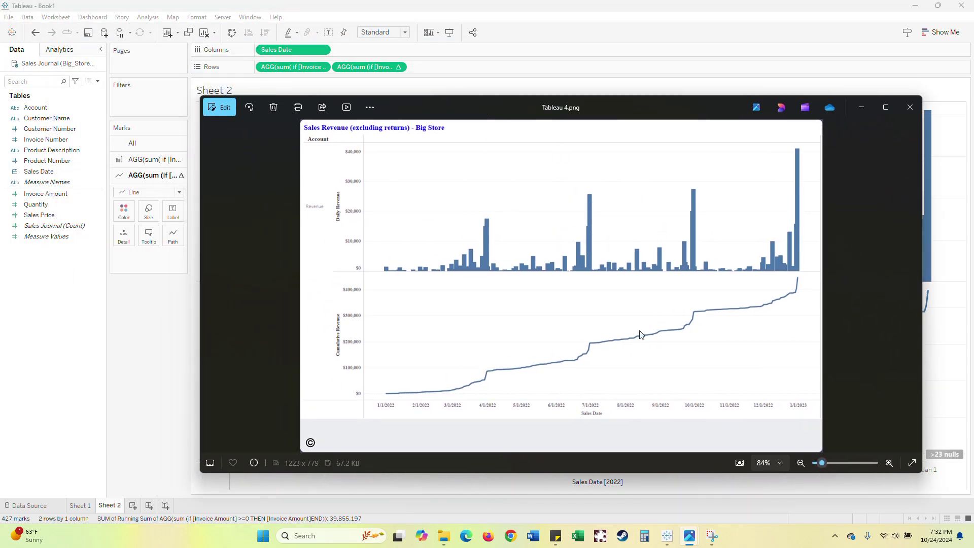